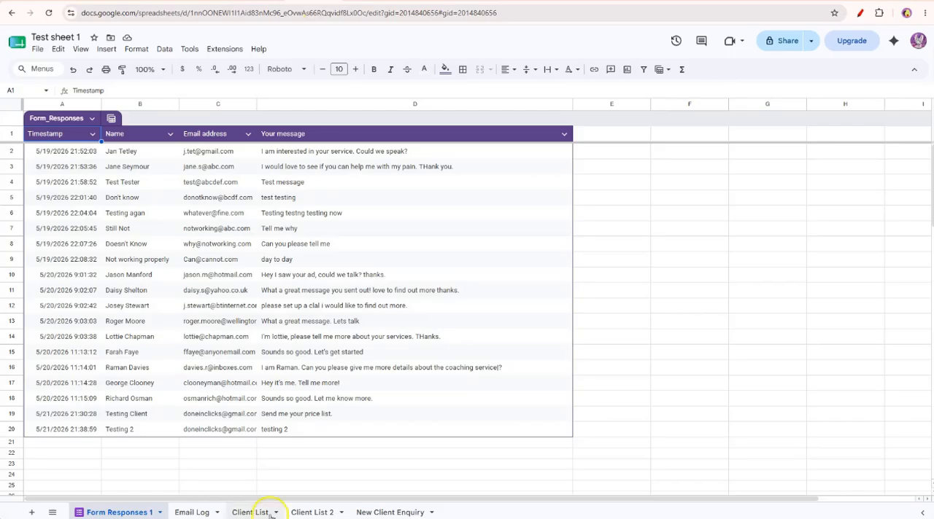
# Open the New Client Enquiry sheet and examine how the recorded form answers appear in its rows.
pyautogui.click(389, 512)
pyautogui.click(11, 126)
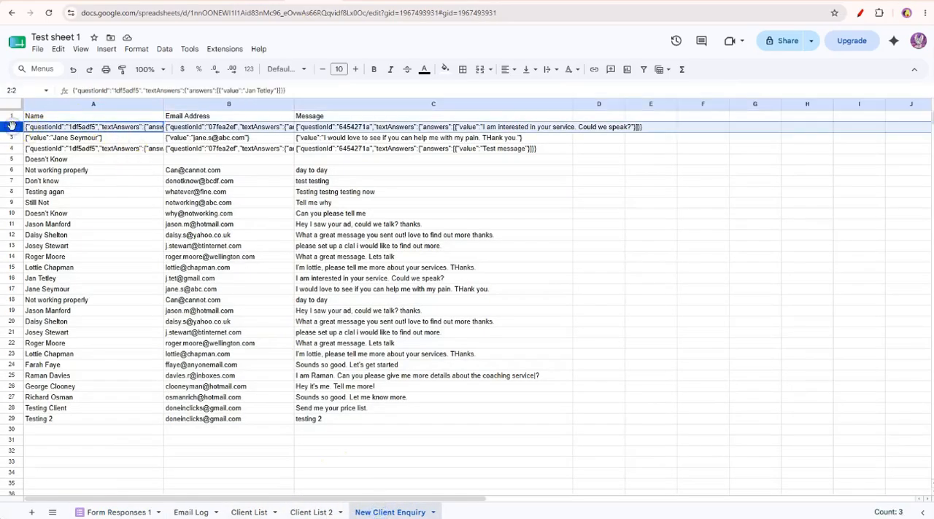
pyautogui.click(11, 148)
pyautogui.click(11, 235)
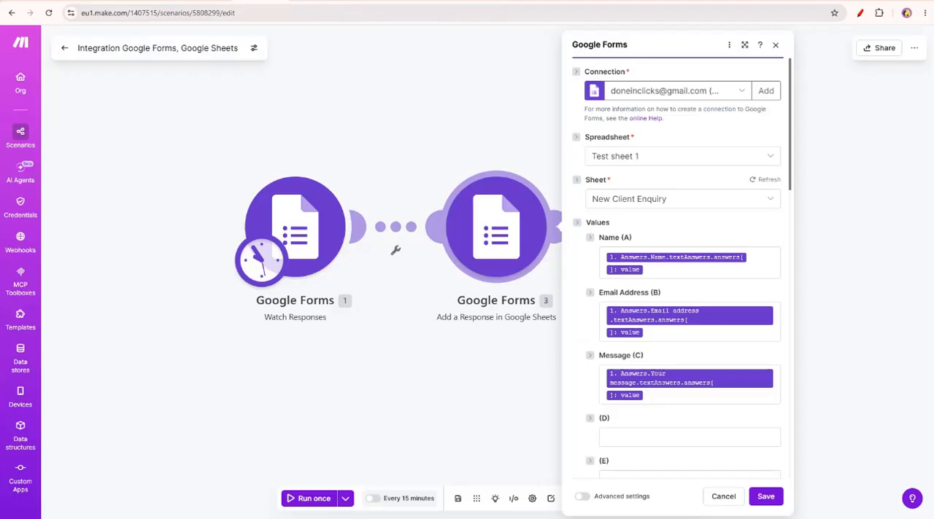
# In Make, save the Add a Response in Google Sheets module and add a Gmail Send an email module after it.
pyautogui.click(763, 496)
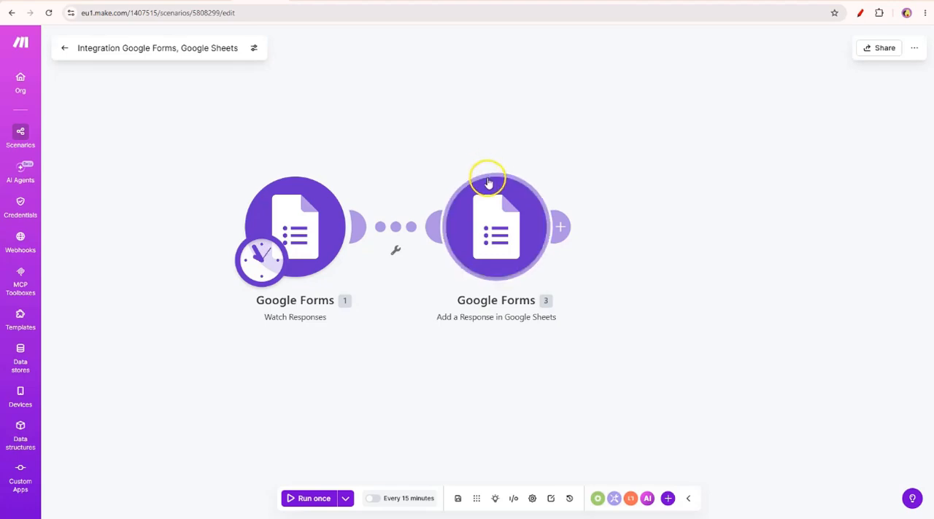
pyautogui.click(562, 227)
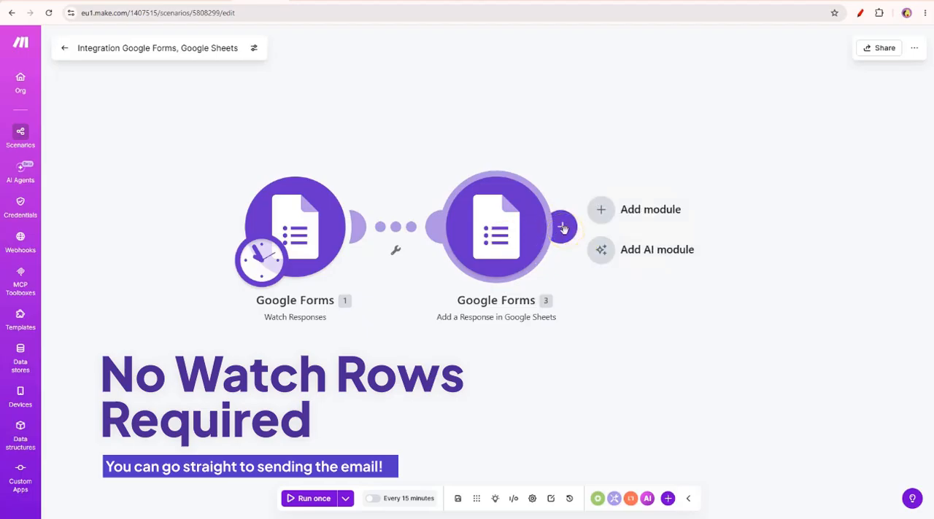
pyautogui.click(602, 213)
pyautogui.click(485, 186)
pyautogui.click(428, 233)
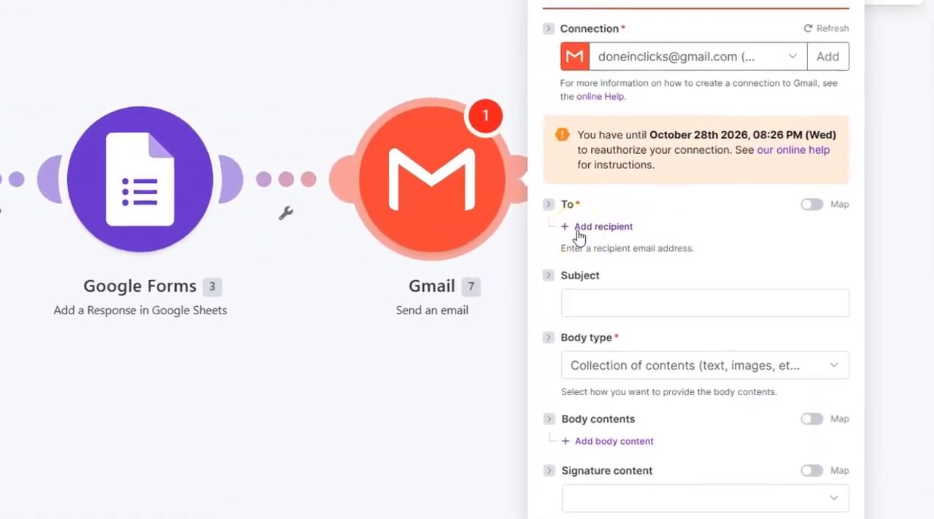
# Add a recipient to the Gmail module and map it to the Email address answer value from Watch Responses.
pyautogui.click(578, 228)
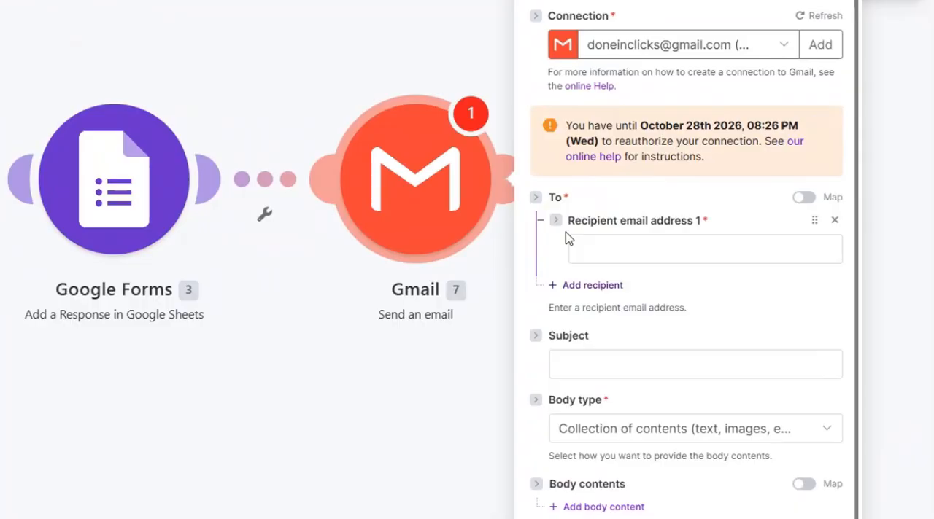
pyautogui.click(626, 251)
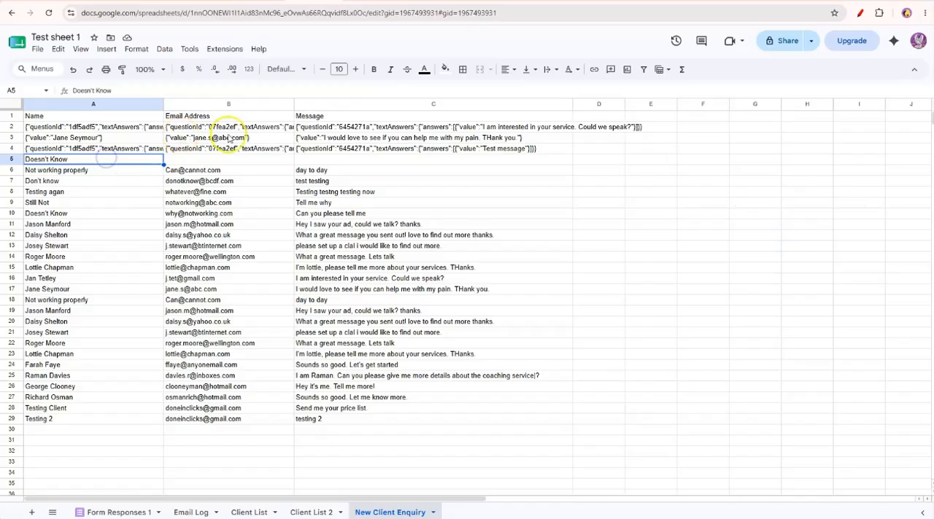
pyautogui.click(228, 127)
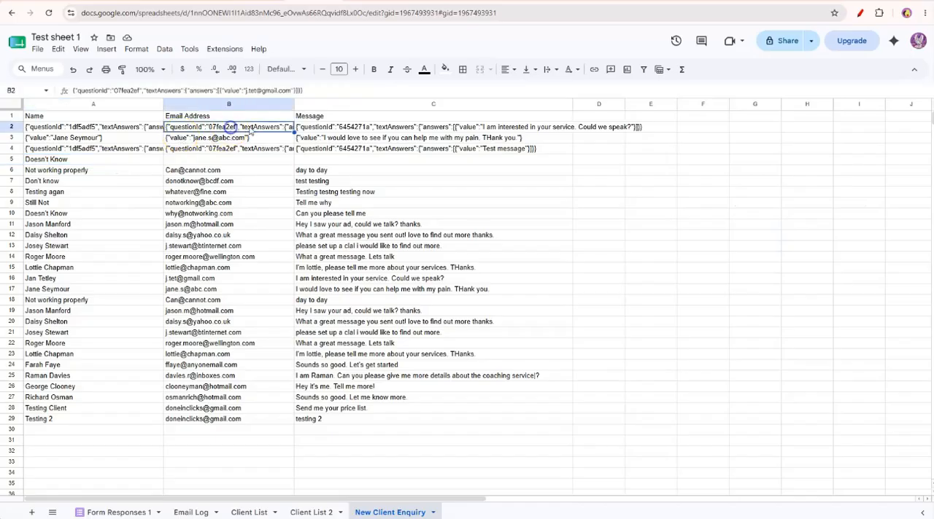
pyautogui.tripleClick(175, 90)
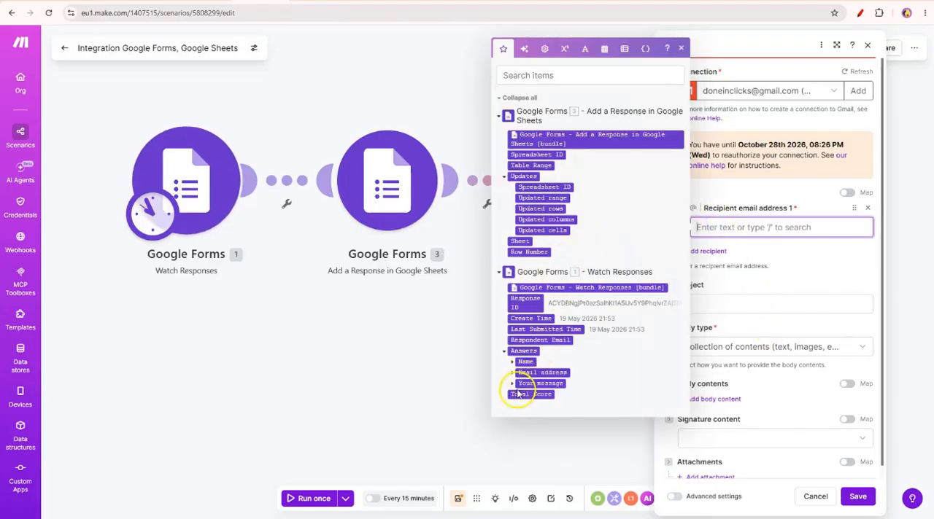
pyautogui.click(513, 372)
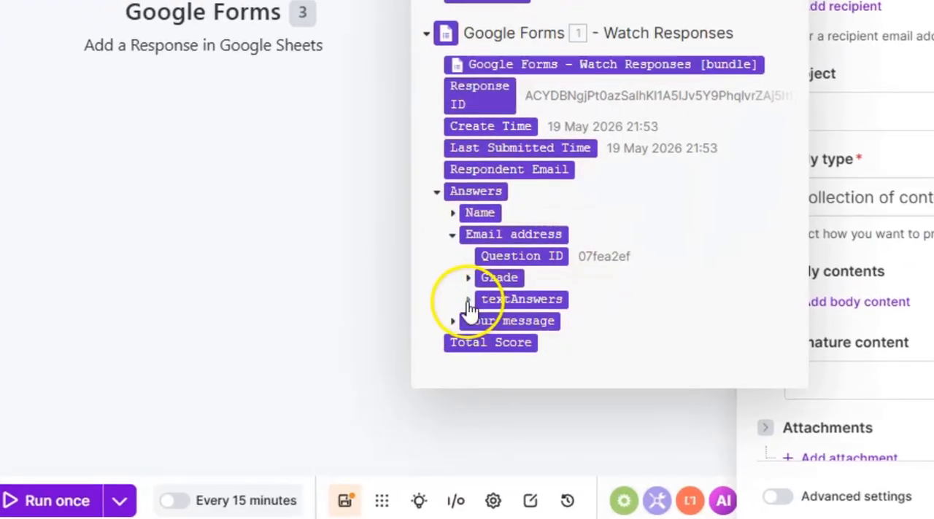
pyautogui.click(468, 300)
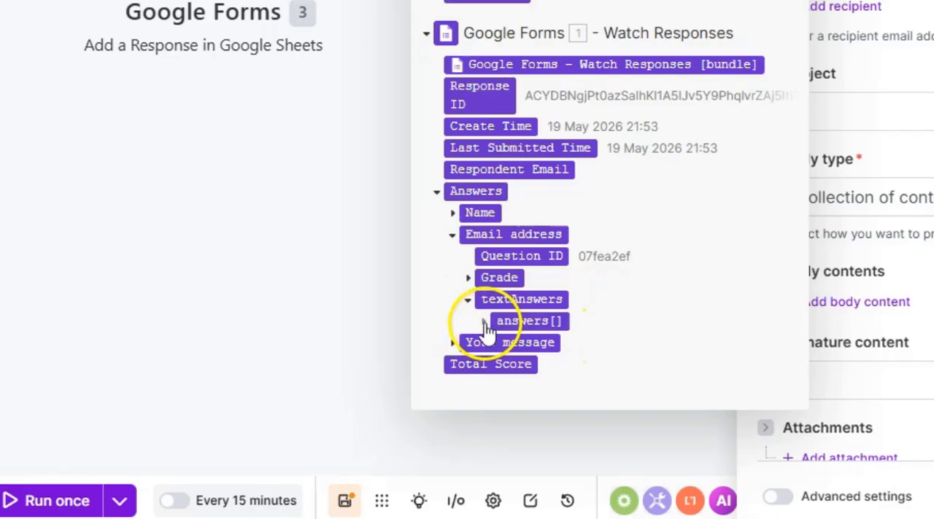
pyautogui.click(483, 322)
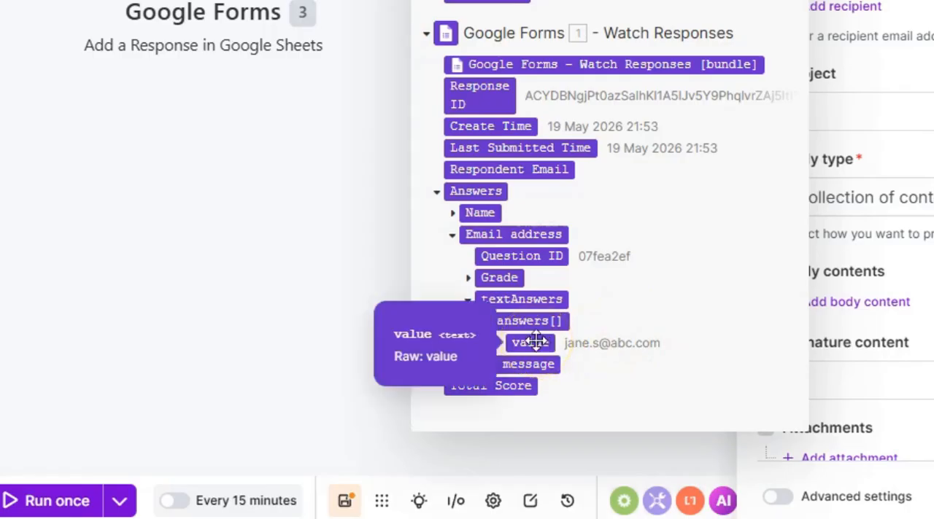
pyautogui.moveTo(535, 340); pyautogui.dragTo(928, 15)
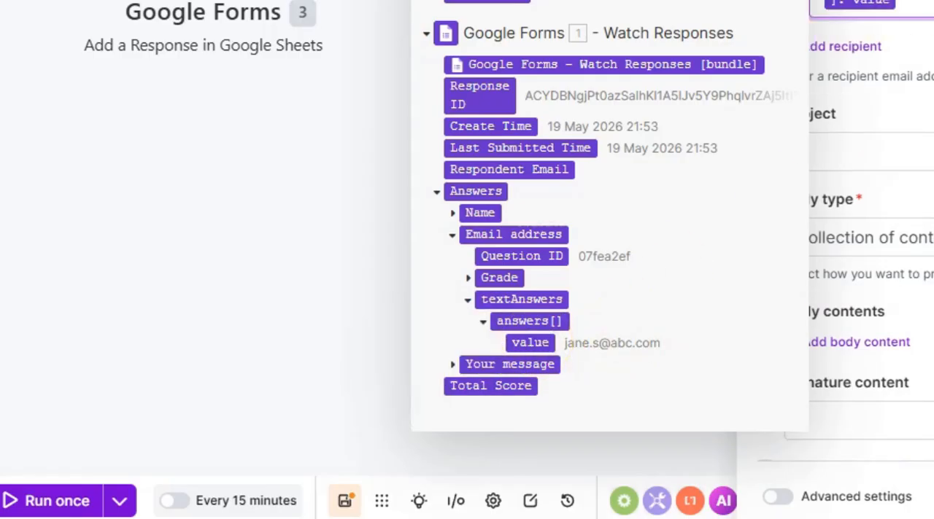
pyautogui.press('Escape')
# Set the email subject to "Welcome to my coaching!".
pyautogui.click(876, 153)
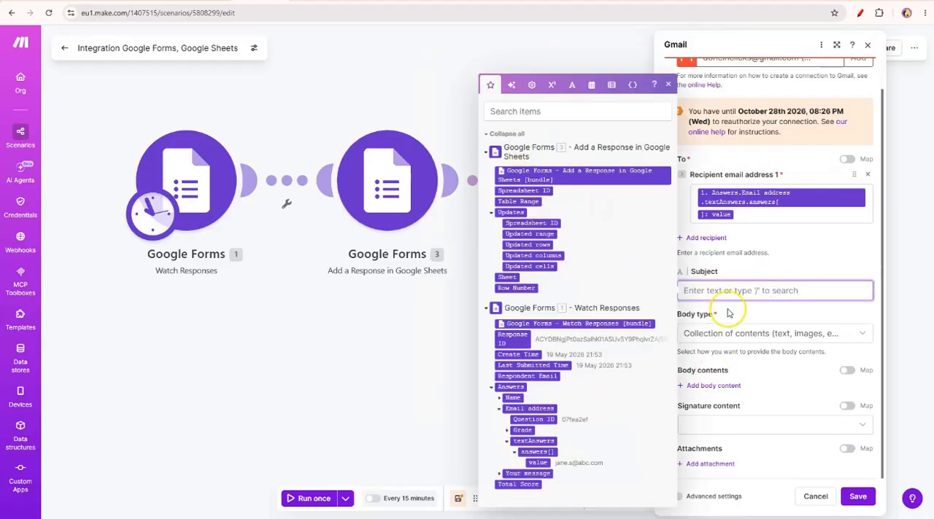
pyautogui.write('Welcome to my coaching!')
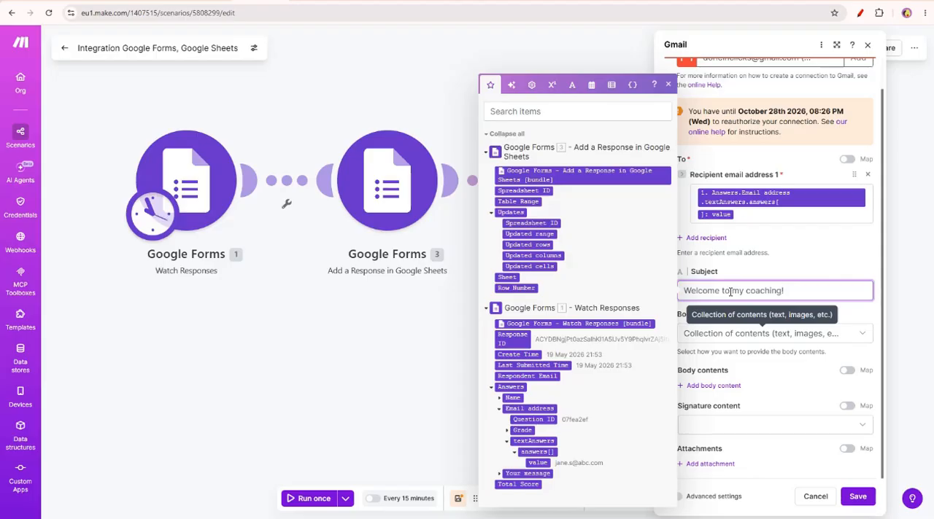
pyautogui.click(807, 385)
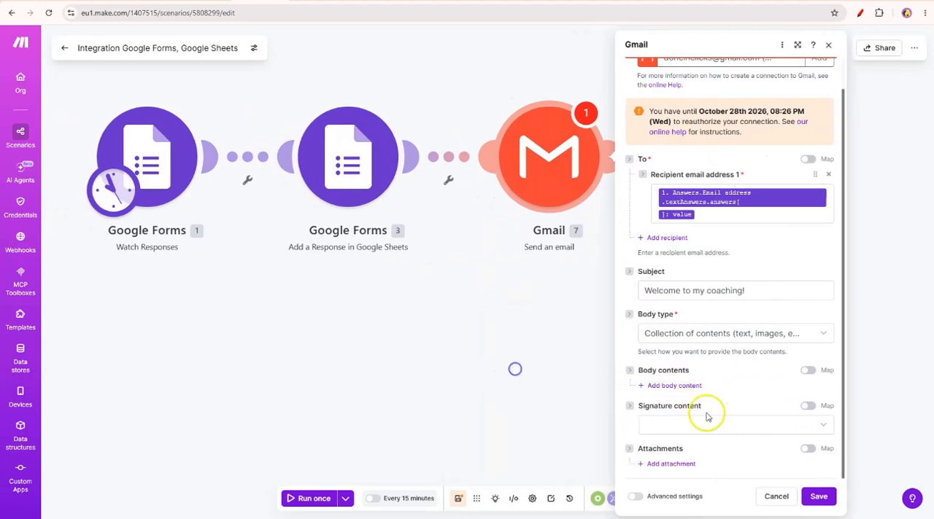
# Add a content item to the email's body contents and open its text for editing.
pyautogui.click(684, 387)
pyautogui.scroll(-3, 756, 397)
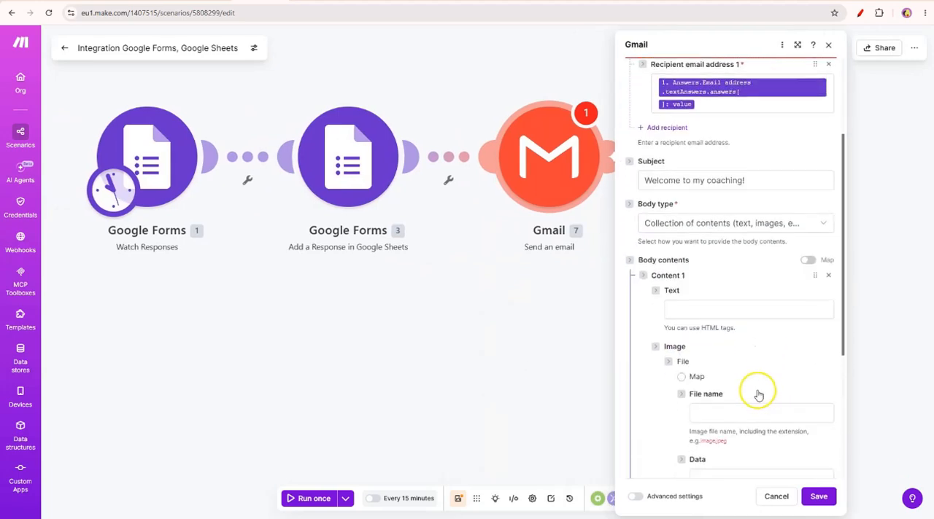
pyautogui.scroll(-1, 683, 338)
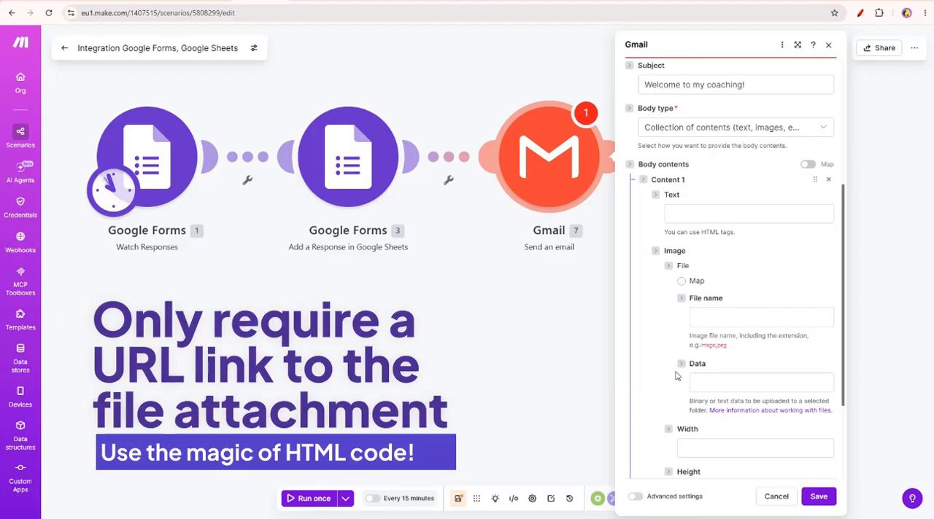
pyautogui.click(695, 215)
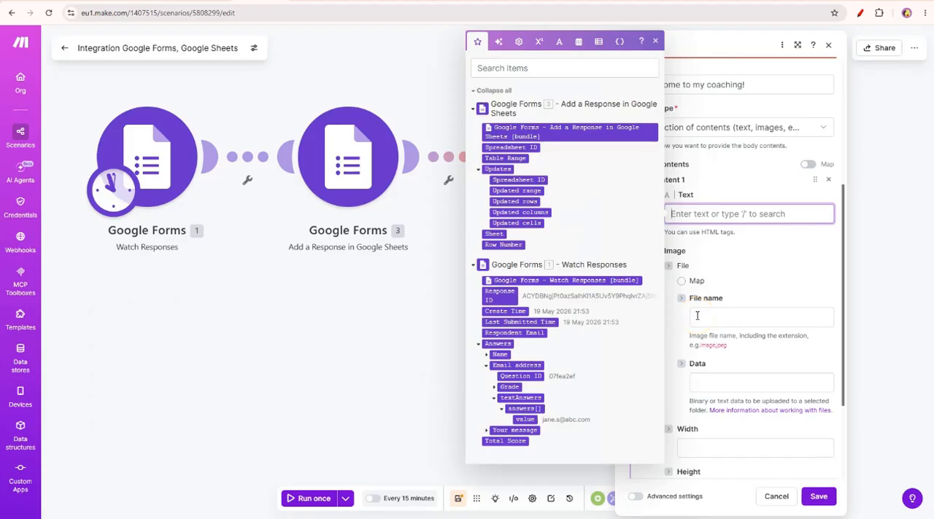
pyautogui.write('Thank you')
pyautogui.press('BackSpace')
pyautogui.press('BackSpace')
pyautogui.press('BackSpace')
pyautogui.press('BackSpace')
pyautogui.press('BackSpace')
pyautogui.press('BackSpace')
pyautogui.press('BackSpace')
pyautogui.press('BackSpace')
pyautogui.press('BackSpace')
# Start the email text with the greeting "Hi" followed by the Name answer value from Watch Responses and a comma.
pyautogui.write('Hi')
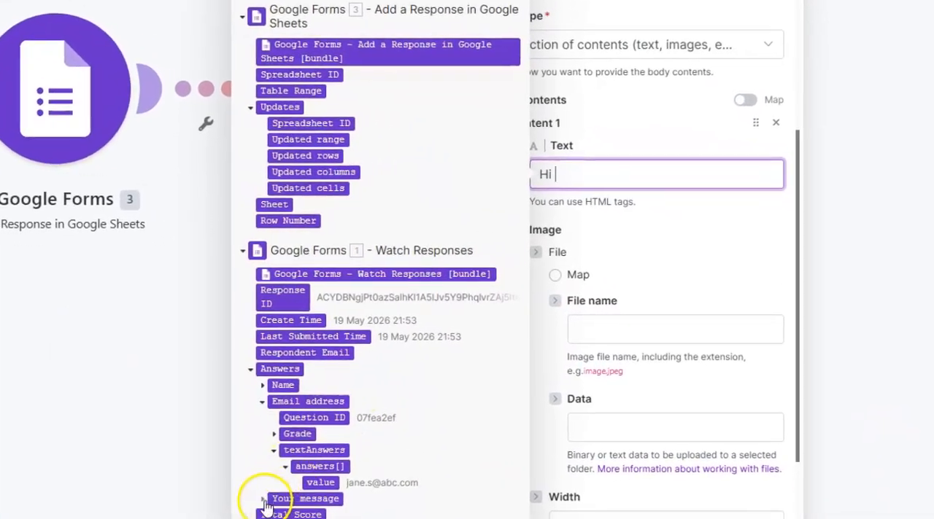
pyautogui.click(261, 385)
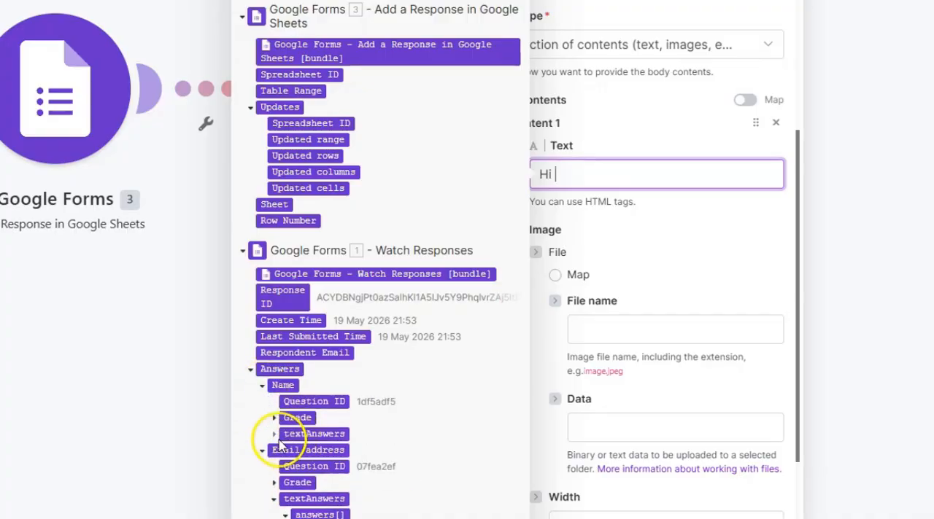
pyautogui.click(274, 434)
pyautogui.click(286, 450)
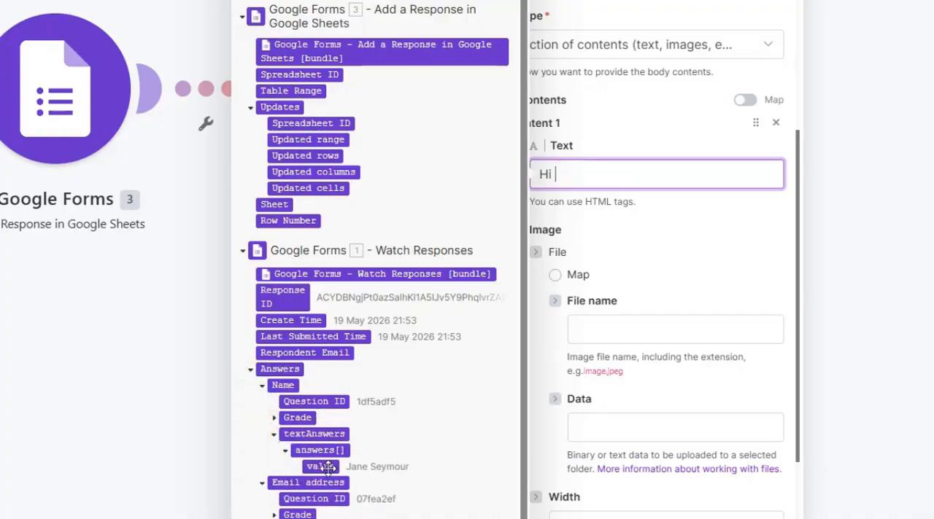
pyautogui.click(323, 467)
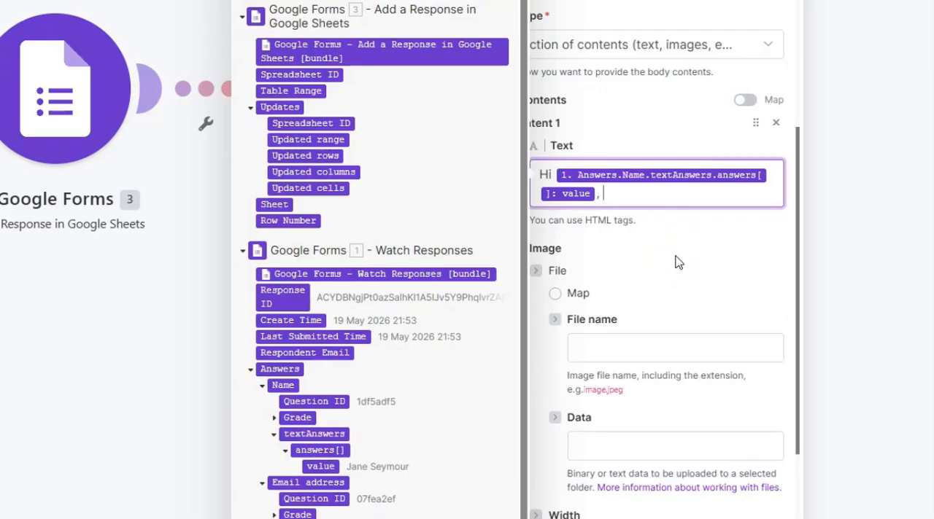
# Write the first paragraph: "Thank you for your interest in my services. I would love to work with you and book an introductory call with you.".
pyautogui.press('Return')
pyautogui.press('Return')
pyautogui.write('Thank yo')
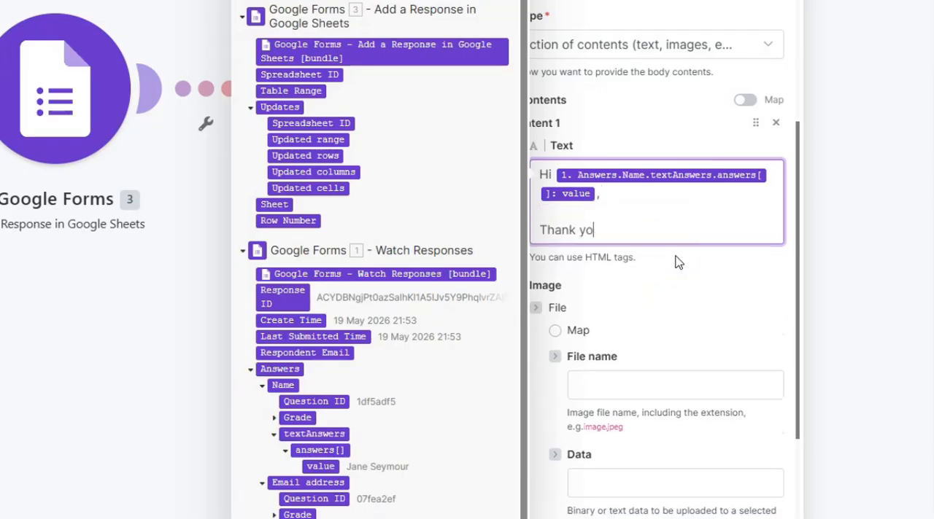
pyautogui.write('u for your interest i')
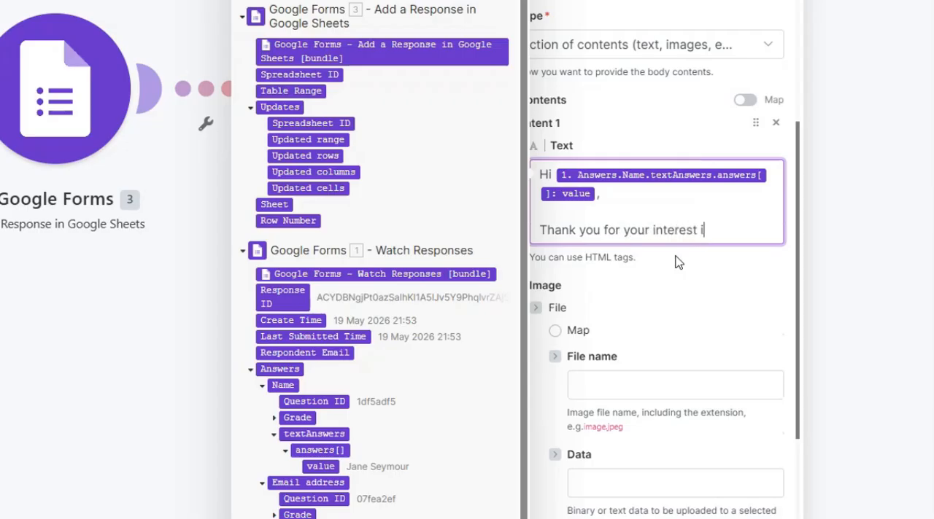
pyautogui.write('n my services. I would ')
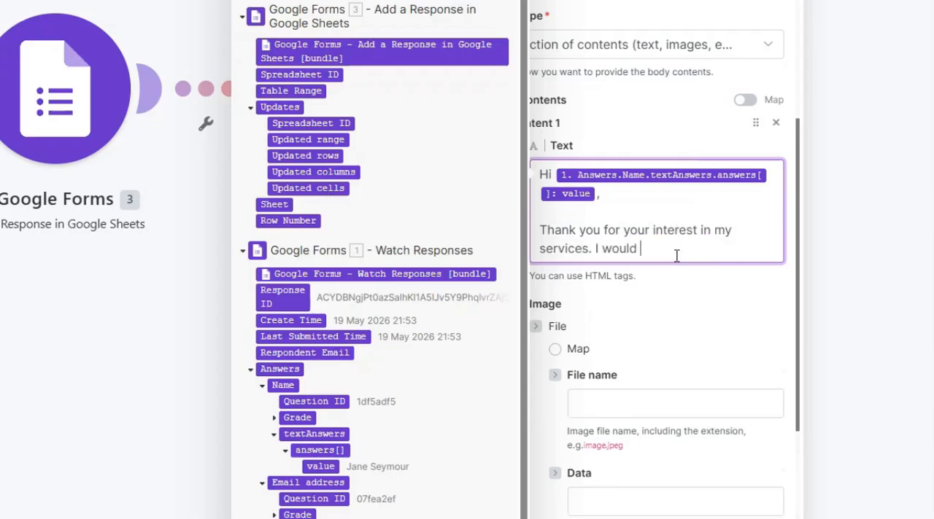
pyautogui.write('love to work with you and book a ')
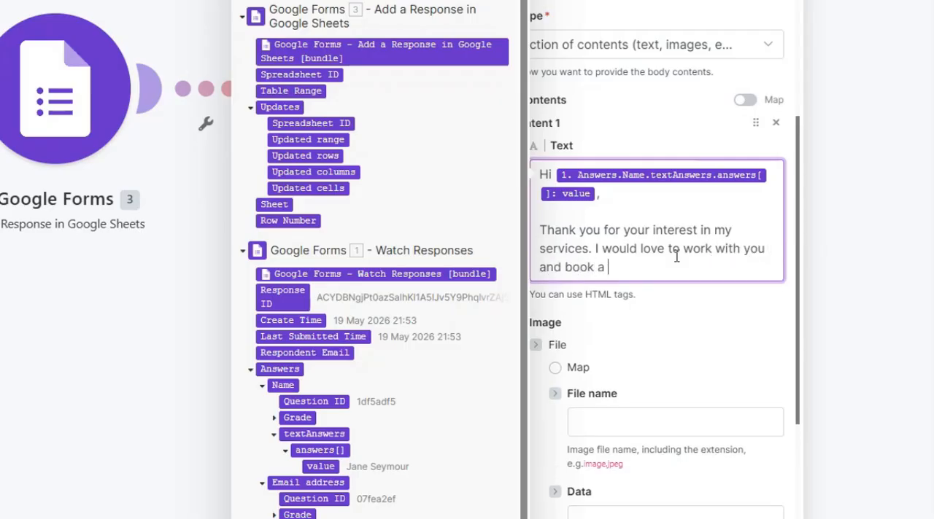
pyautogui.write('n introductory call wit')
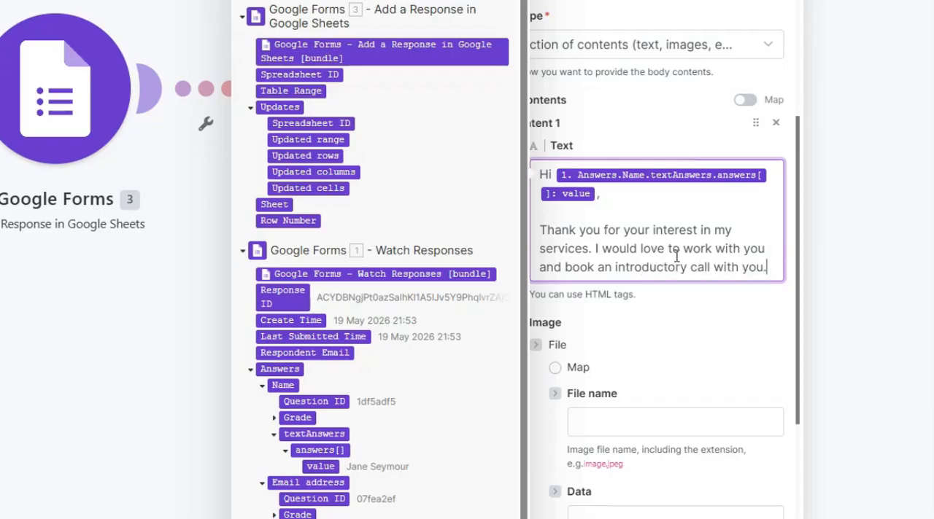
pyautogui.write('h you.')
# Add a second paragraph: "For transparency, please find my attached price list of my coaching services.".
pyautogui.press('Return')
pyautogui.press('Return')
pyautogui.write('For transpat')
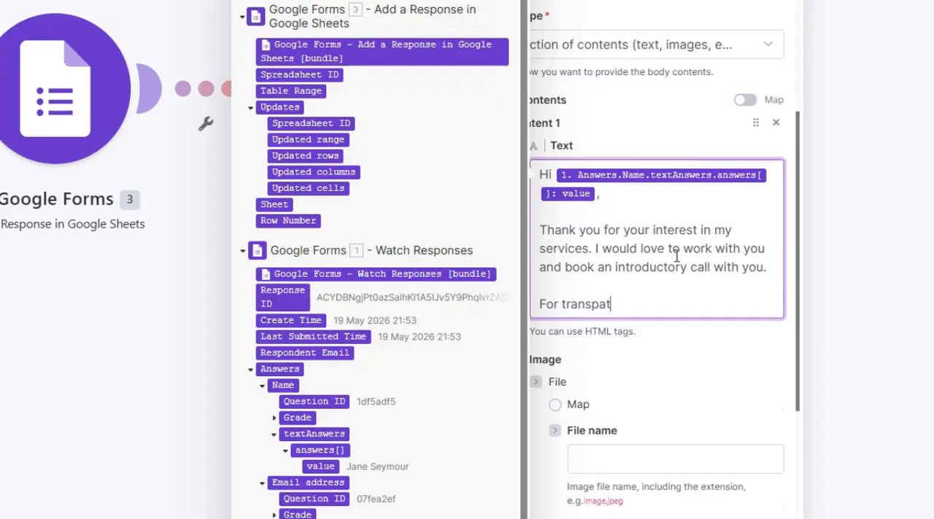
pyautogui.press('BackSpace')
pyautogui.write('rency, please fi')
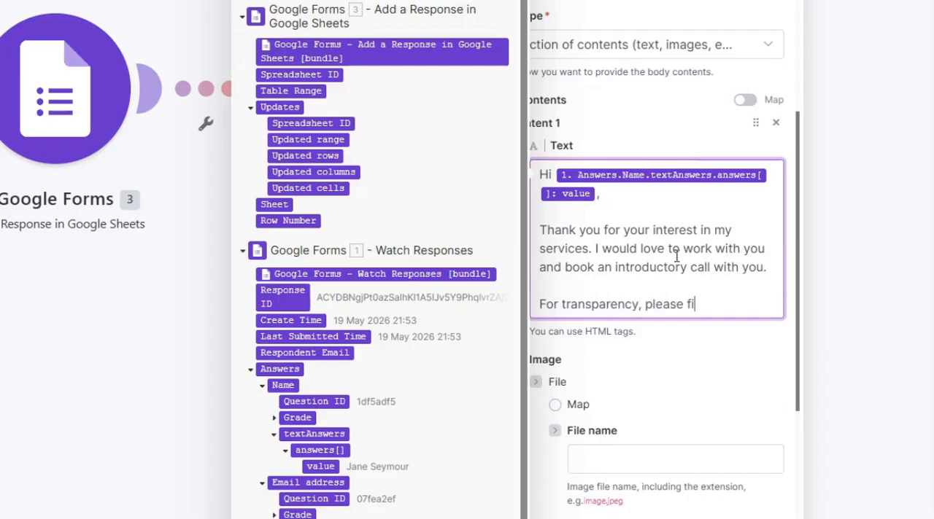
pyautogui.write('nd my attached pricin')
pyautogui.write('st for ')
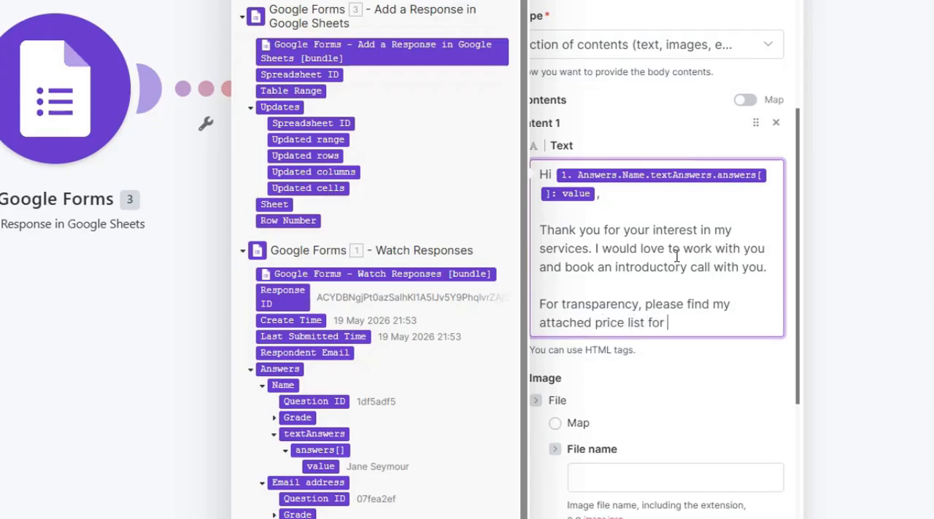
pyautogui.write('my coaching services.')
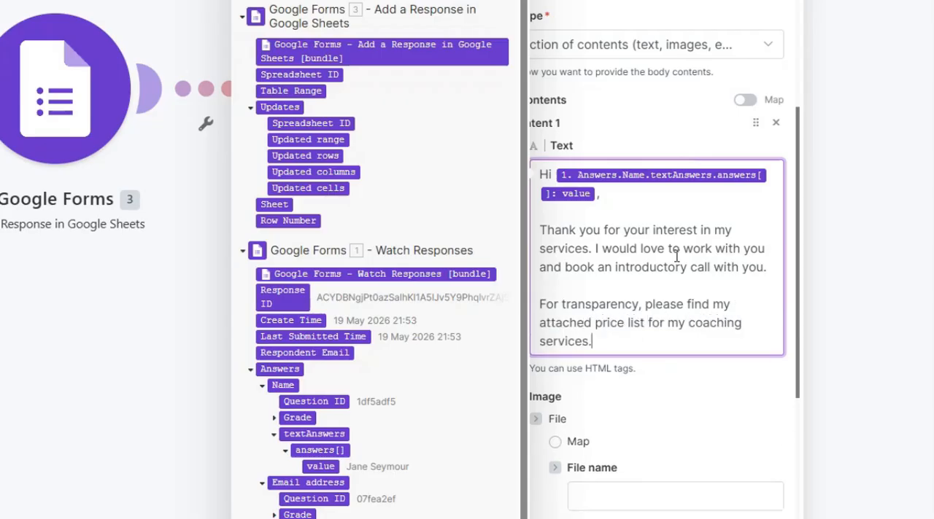
pyautogui.doubleClick(650, 324)
pyautogui.write('of')
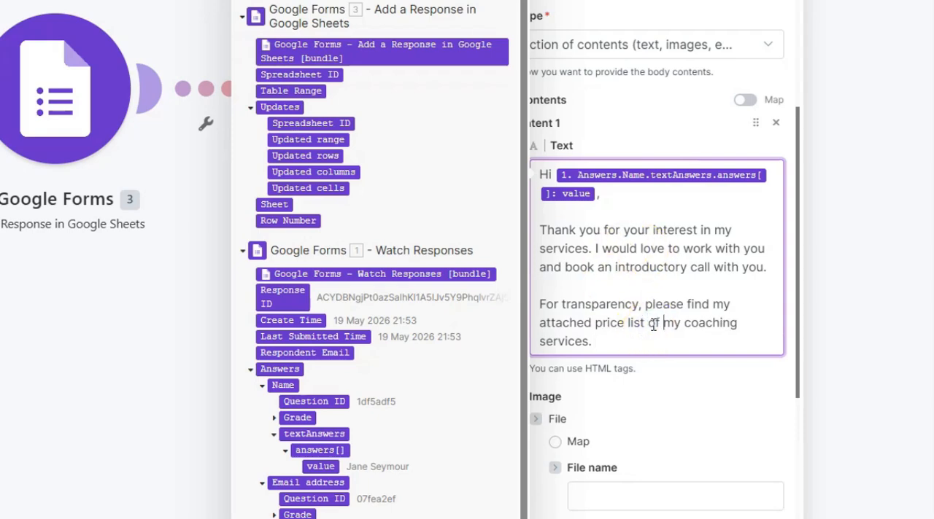
# End the email text with the separate closing line "Speak soon.".
pyautogui.click(647, 343)
pyautogui.press('Return')
pyautogui.write('Speak soon.')
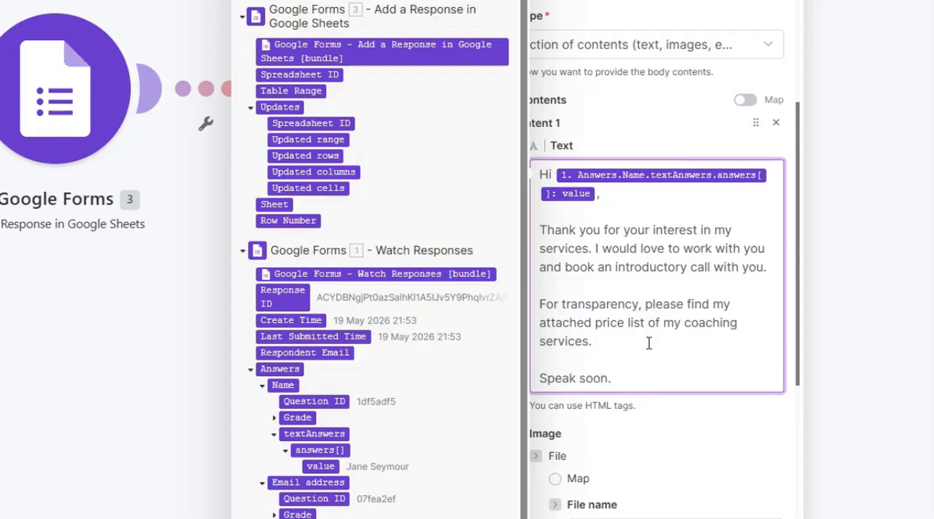
pyautogui.moveTo(647, 323); pyautogui.dragTo(595, 326)
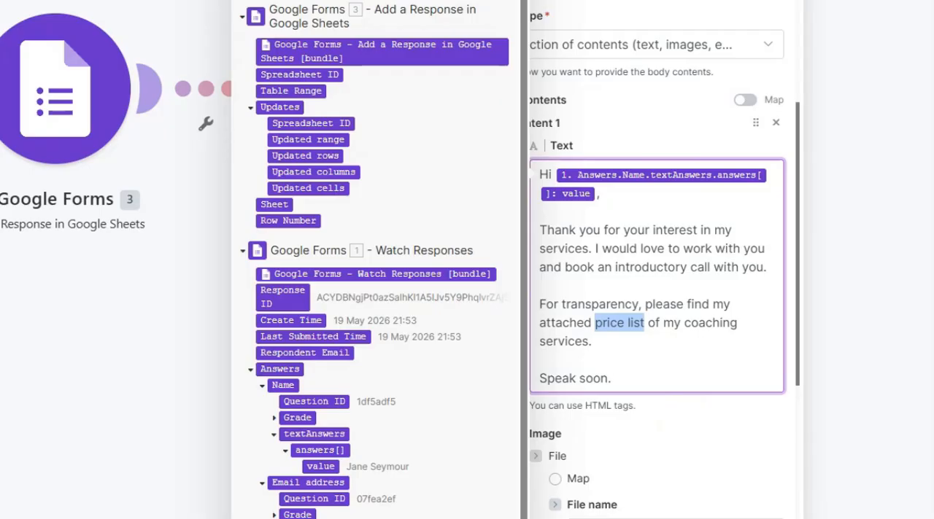
pyautogui.press('Escape')
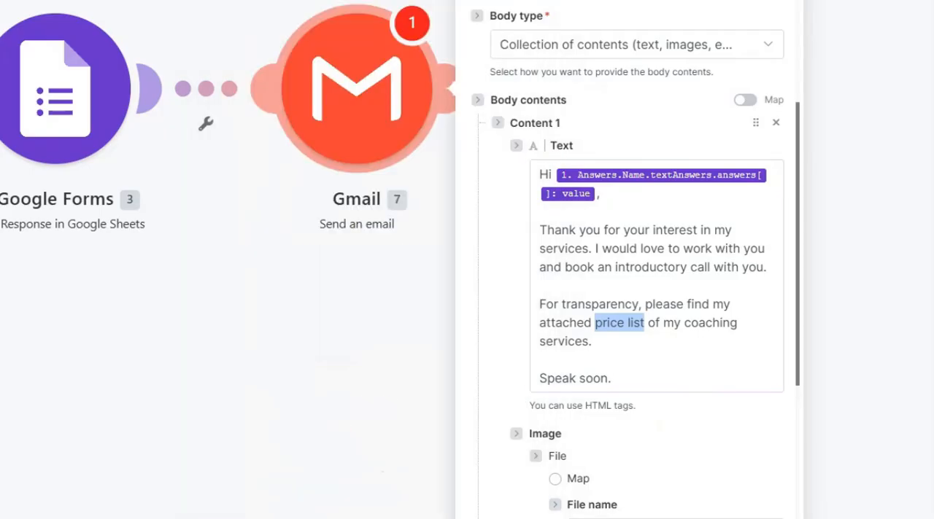
pyautogui.click(627, 325)
pyautogui.moveTo(644, 326); pyautogui.dragTo(593, 329)
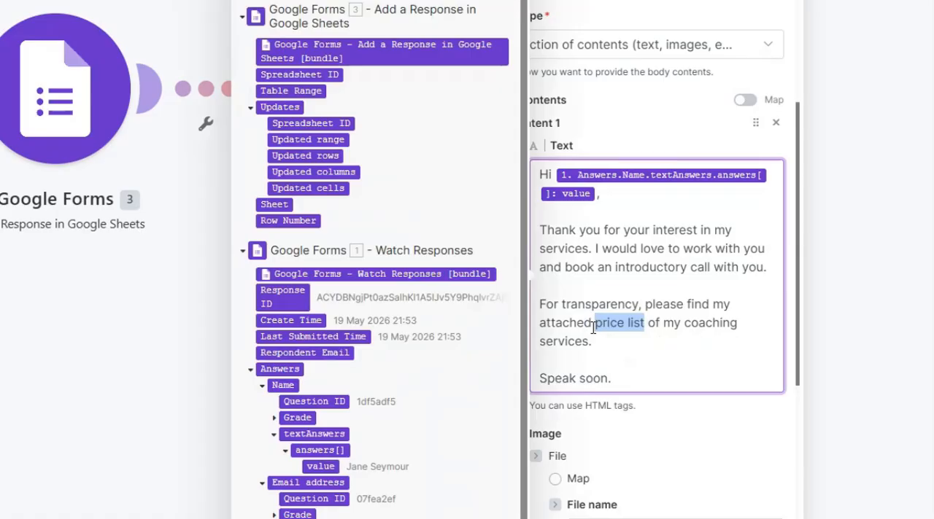
pyautogui.write('<a href="https://example.com">my coaching price list</a>')
pyautogui.moveTo(595, 362); pyautogui.dragTo(711, 343)
pyautogui.press('BackSpace')
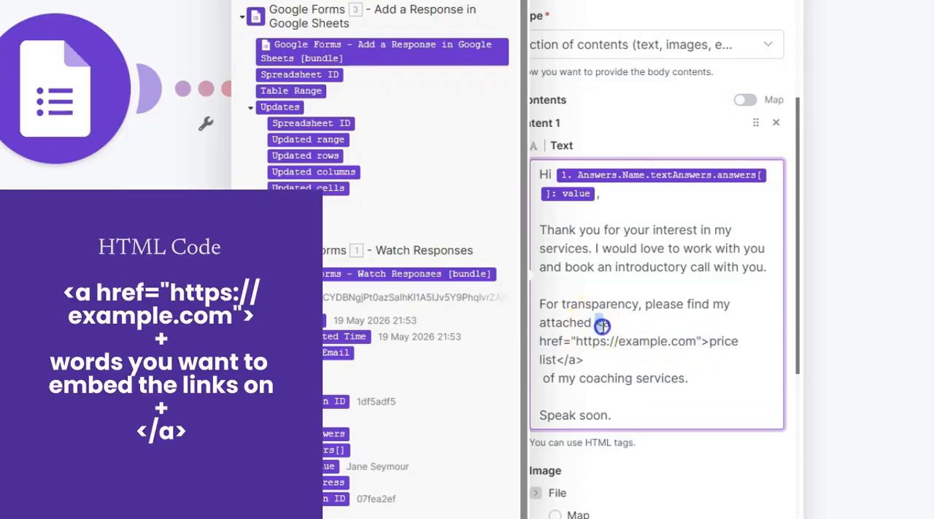
# Replace the placeholder address inside the link tag with the Google Drive link to the price list file.
pyautogui.moveTo(602, 327)
pyautogui.mouseDown()
pyautogui.moveTo(548, 349)
pyautogui.moveTo(597, 328)
pyautogui.mouseUp()
pyautogui.click(568, 343)
pyautogui.click(573, 342)
pyautogui.moveTo(573, 342); pyautogui.dragTo(697, 341)
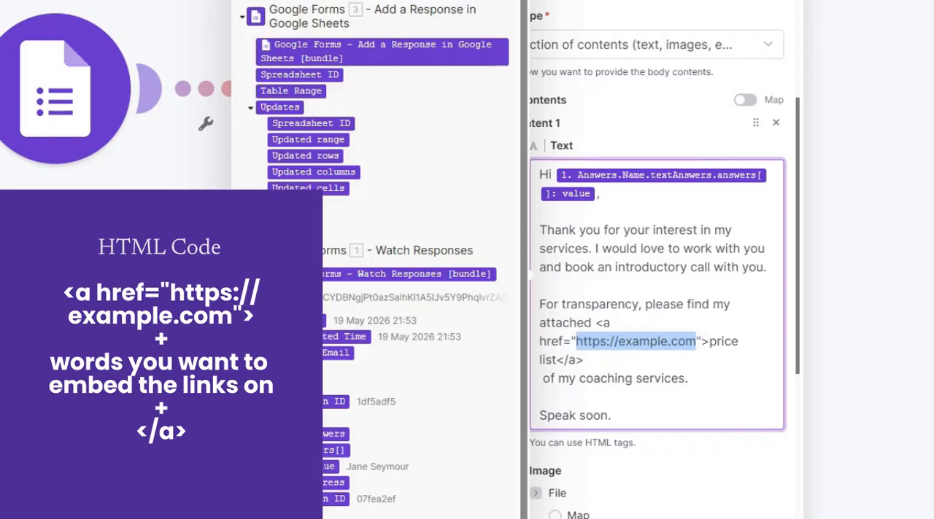
pyautogui.hotkey('alt', 'Tab')
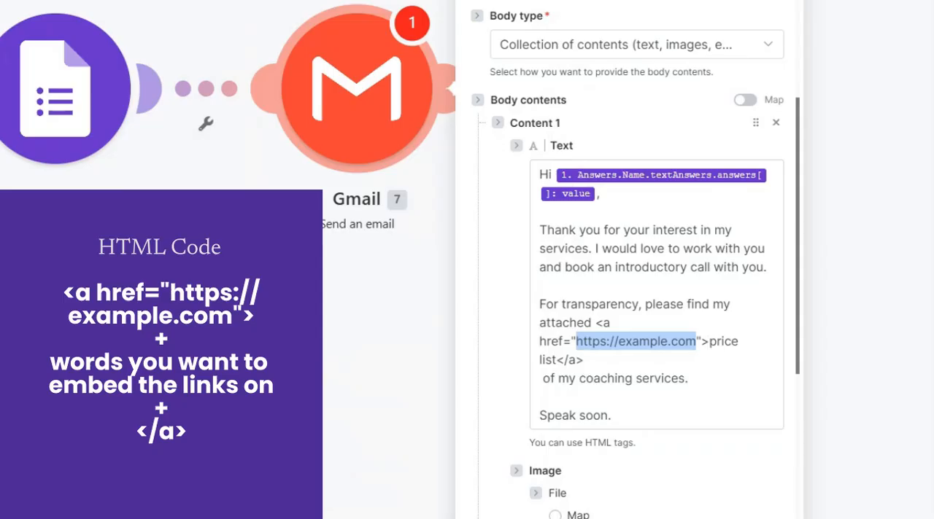
pyautogui.moveTo(697, 342); pyautogui.dragTo(576, 344)
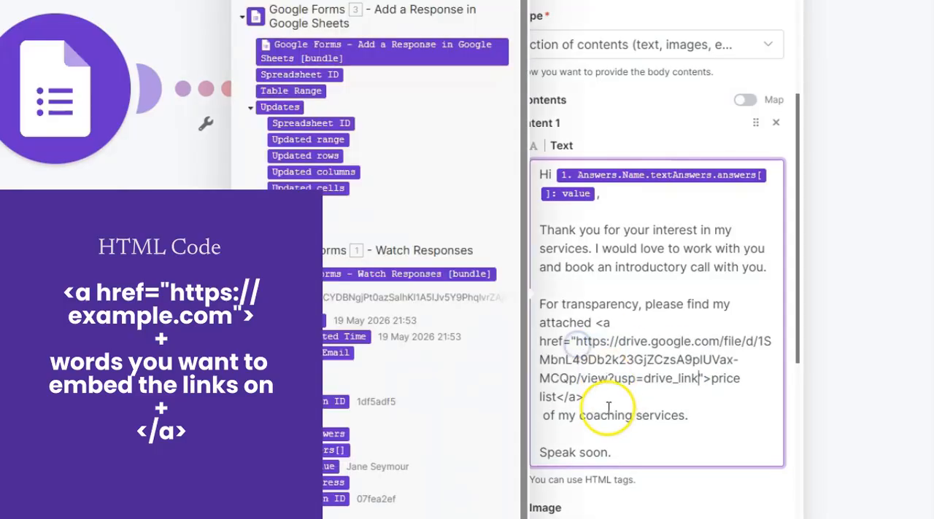
# Remove the line break between the closing link tag and "of my coaching services.".
pyautogui.click(542, 417)
pyautogui.press('BackSpace')
pyautogui.press('BackSpace')
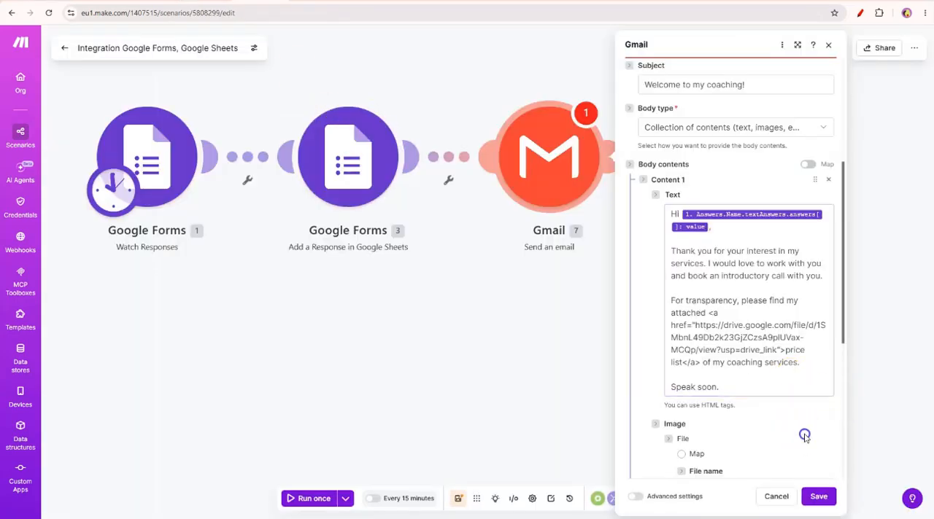
# Save the Gmail module's settings and save the whole scenario.
pyautogui.scroll(-8, 802, 438)
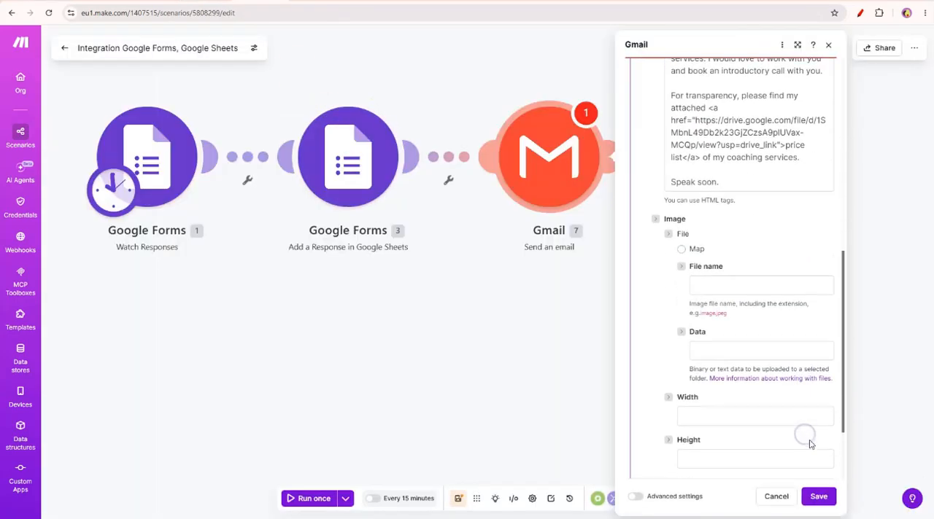
pyautogui.click(817, 497)
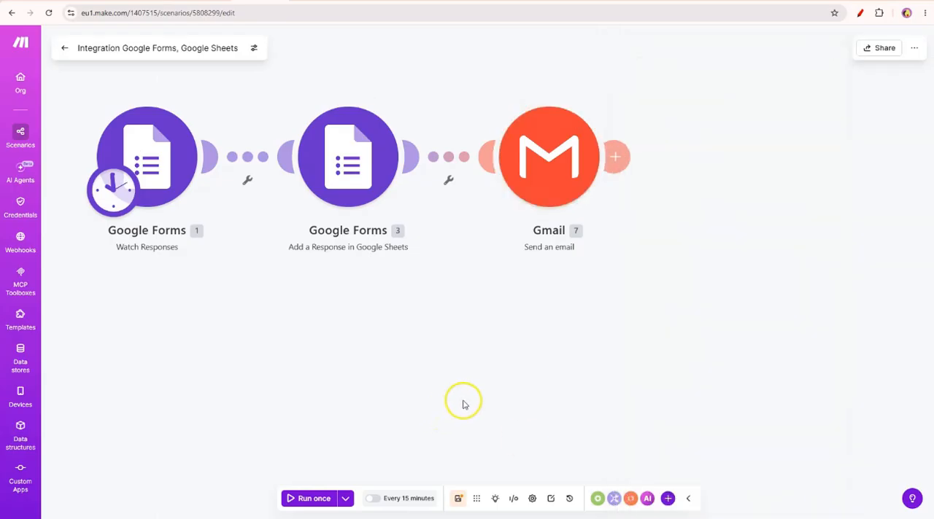
pyautogui.click(458, 498)
pyautogui.moveTo(425, 334); pyautogui.dragTo(492, 371)
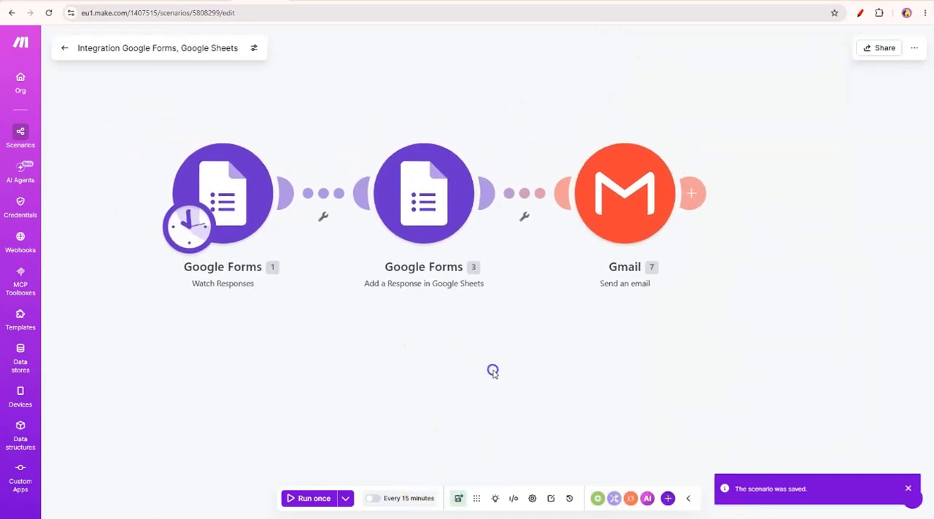
# Fill in the New Client Enquiry form with a name, an email address and the message "Please let me know more.", and submit it.
pyautogui.click(355, 229)
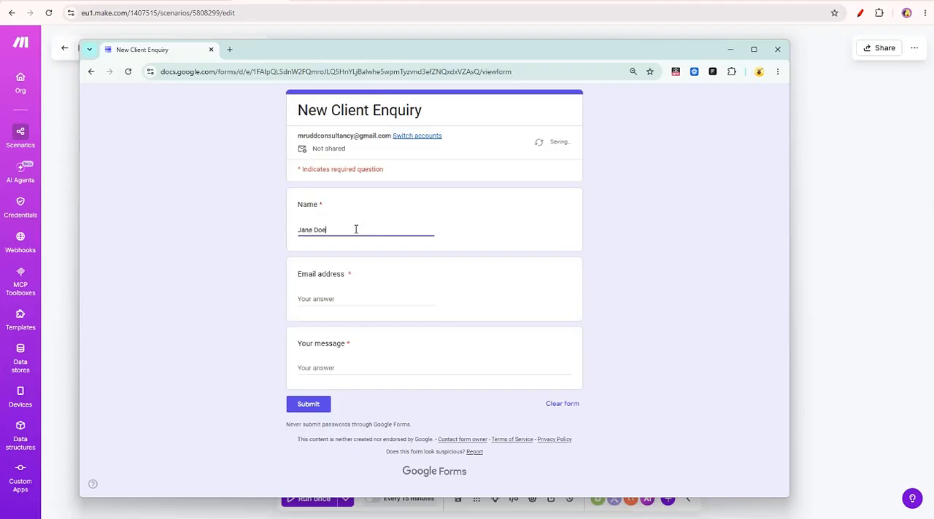
pyautogui.click(378, 298)
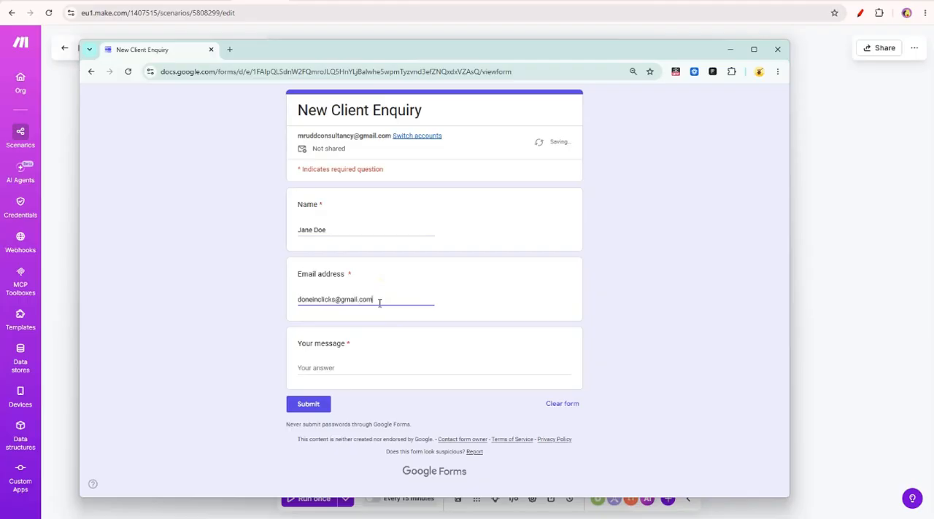
pyautogui.click(376, 366)
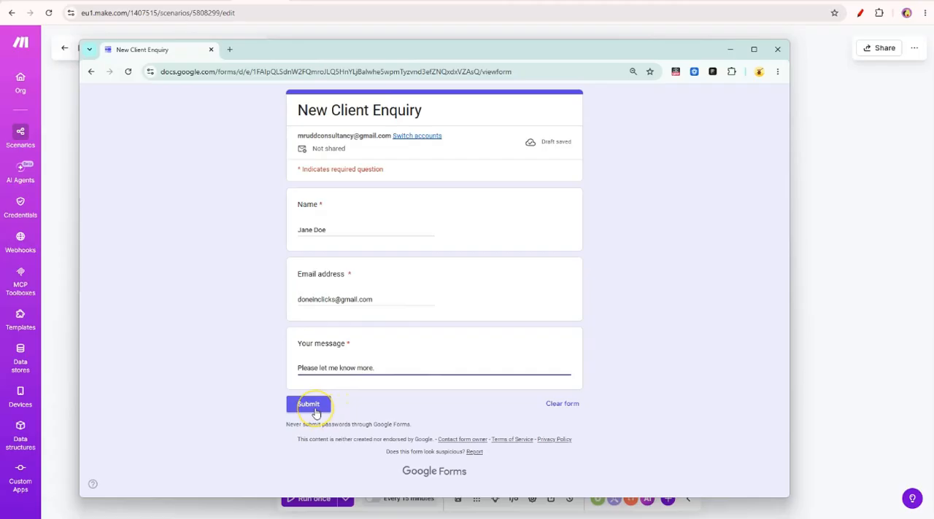
pyautogui.click(311, 406)
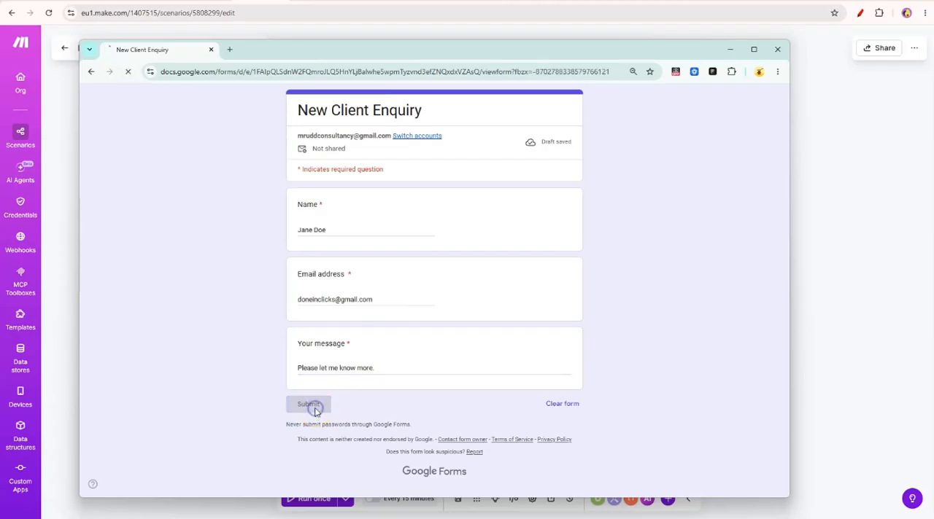
# Return to the Make scenario and run it once.
pyautogui.moveTo(90, 45); pyautogui.dragTo(0, 45)
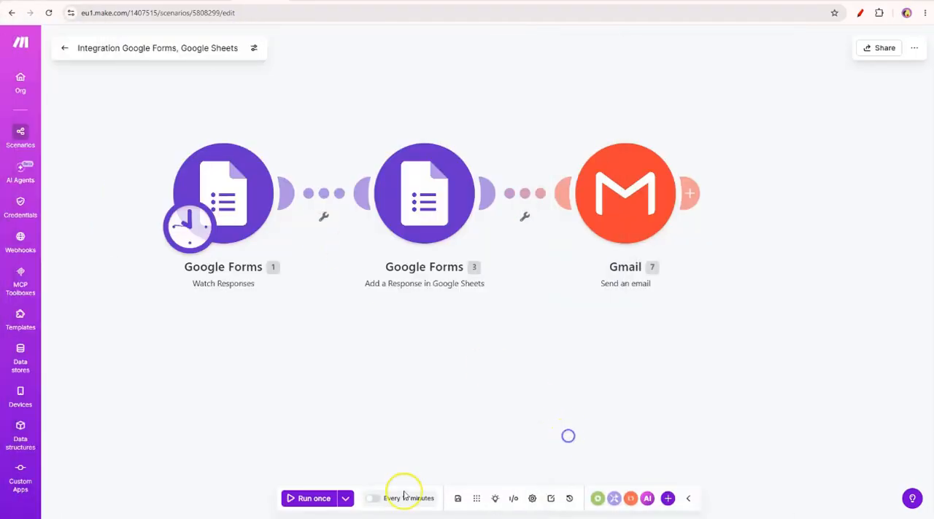
pyautogui.hotkey('ctrl', 'Return')
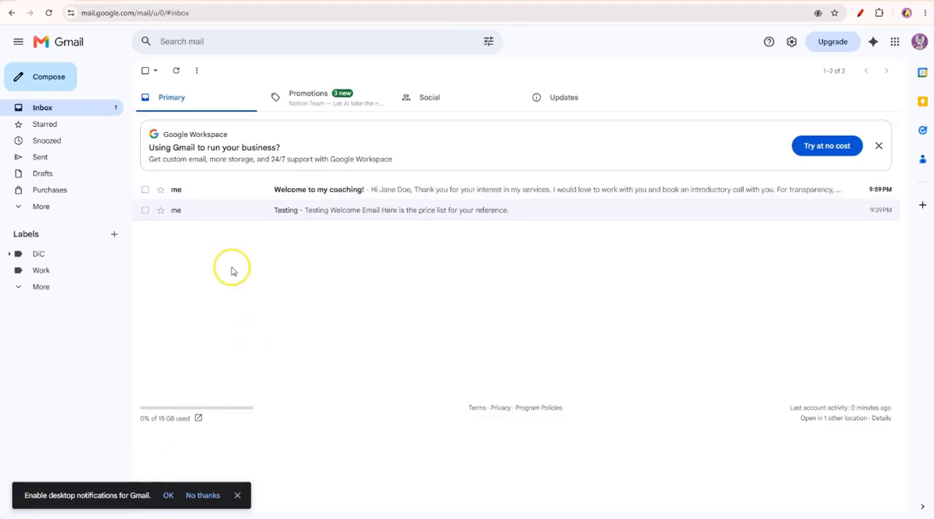
# Open the "Welcome to my coaching!" email in Gmail and check its greeting, price list link and attachment.
pyautogui.click(372, 191)
pyautogui.moveTo(176, 148); pyautogui.dragTo(226, 150)
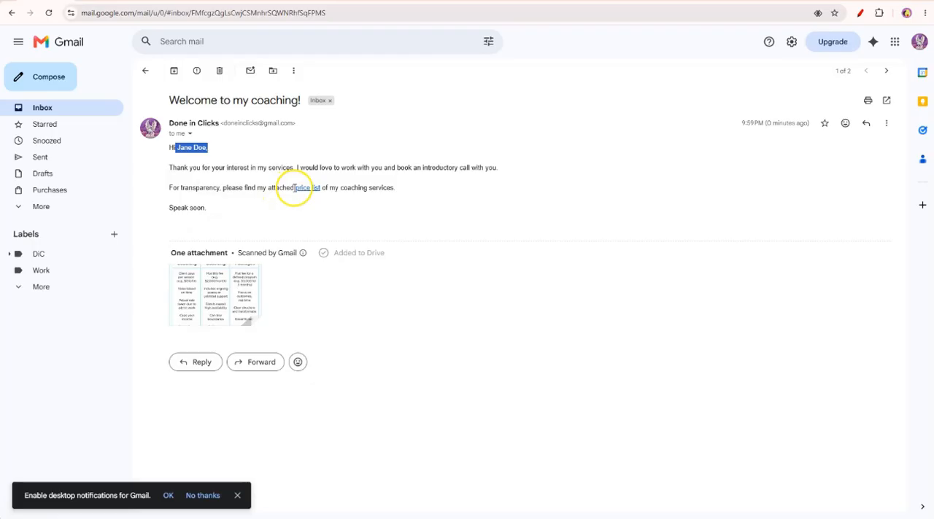
pyautogui.moveTo(294, 188); pyautogui.dragTo(323, 188)
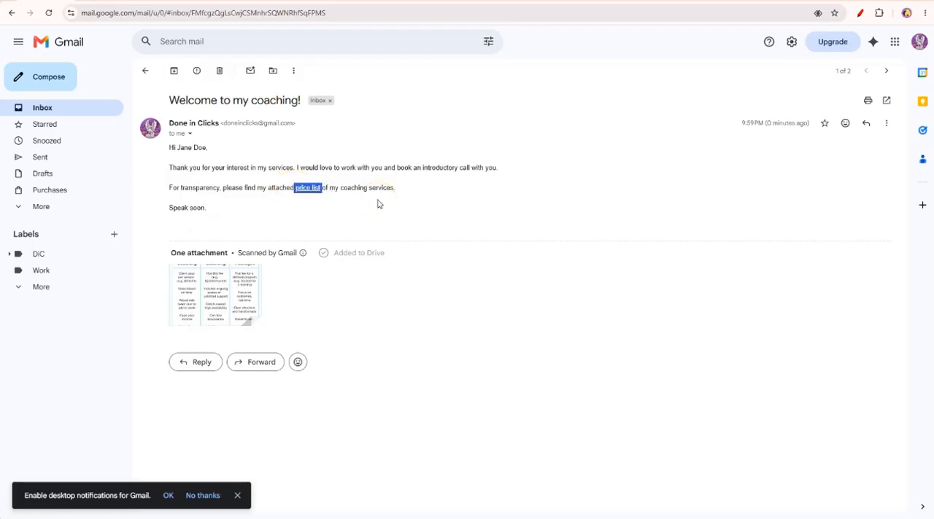
pyautogui.moveTo(182, 322)
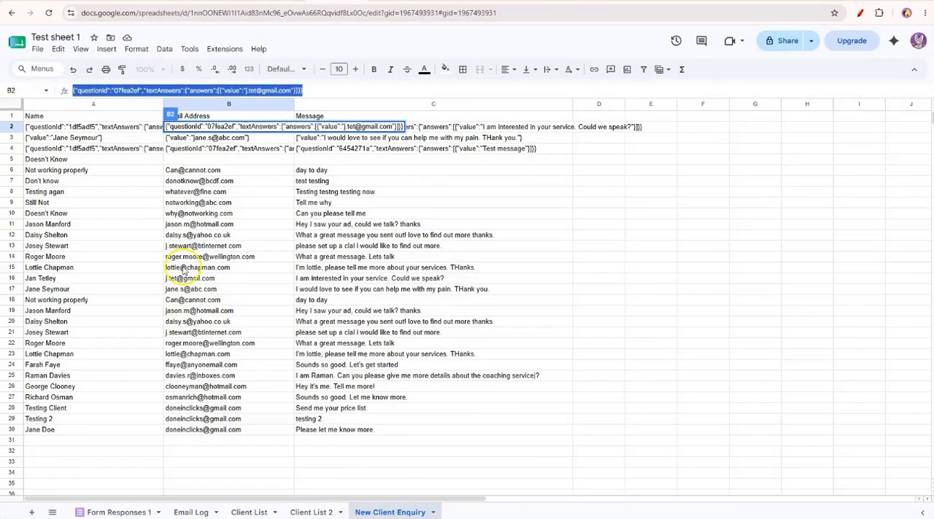
# Switch to Test sheet 1 in Google Sheets and review the logged entries on the New Client Enquiry sheet.
pyautogui.click(117, 239)
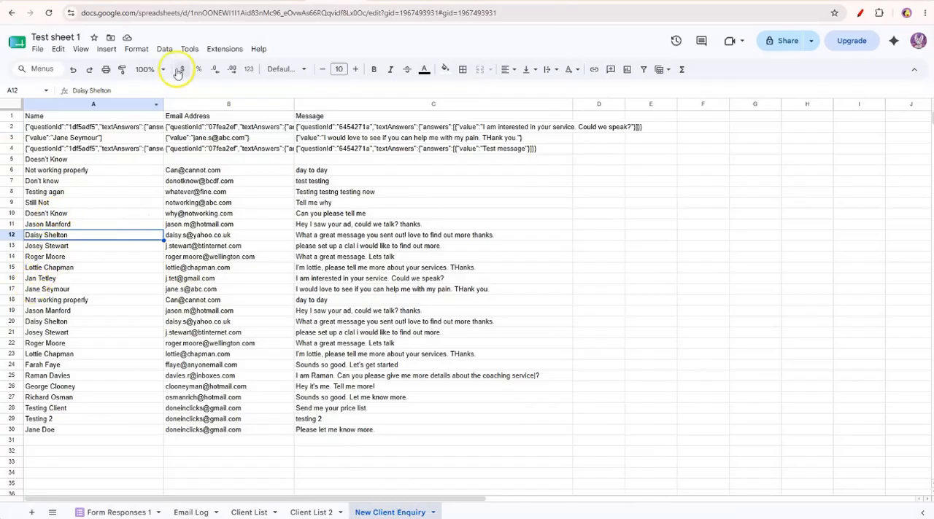
pyautogui.moveTo(58, 279); pyautogui.dragTo(444, 425)
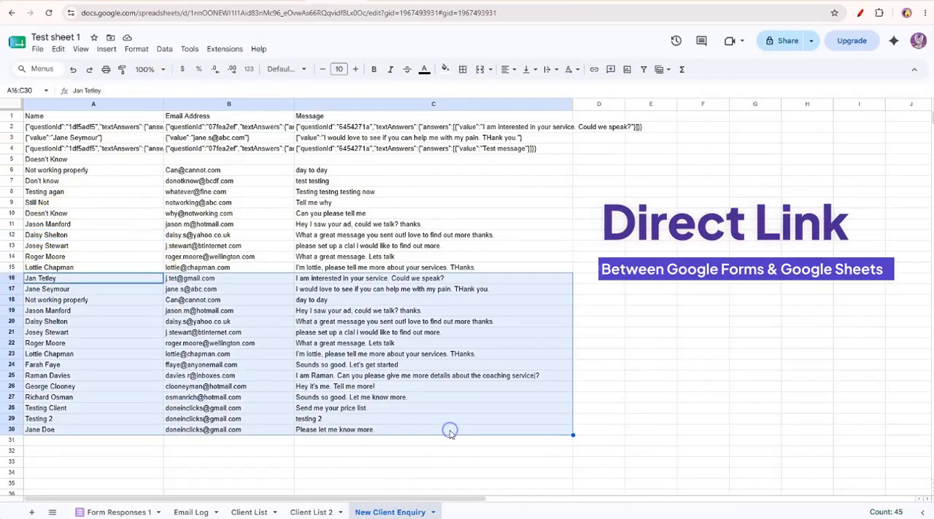
pyautogui.click(384, 514)
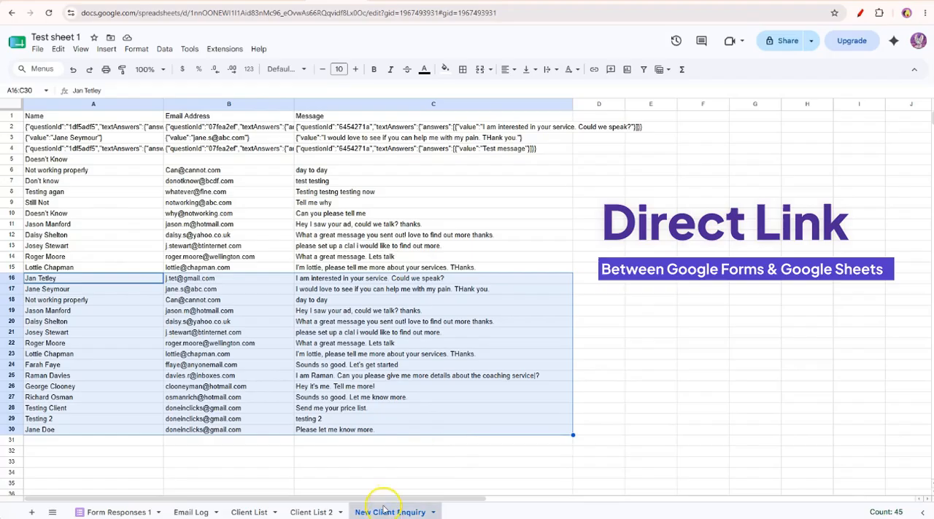
pyautogui.click(372, 469)
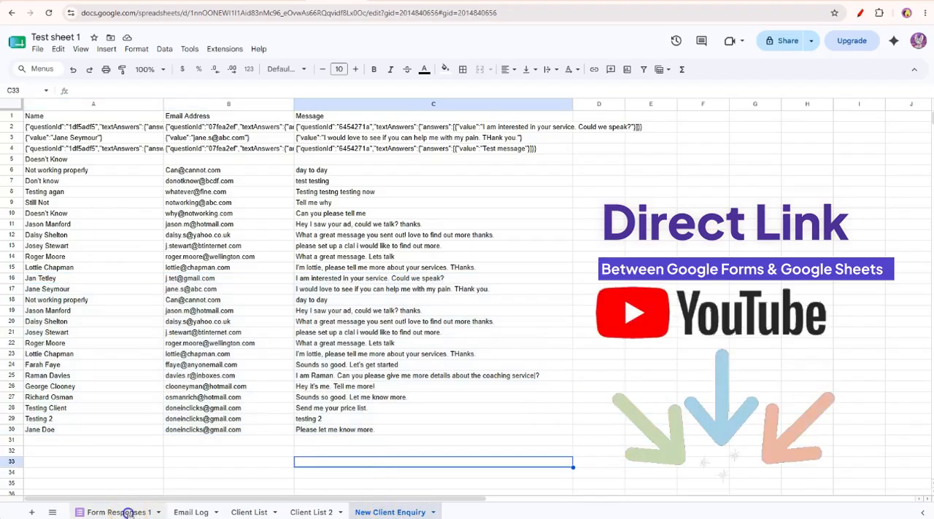
# Open the Form Responses 1 sheet and inspect the newest response in row 21, including its email address.
pyautogui.click(119, 512)
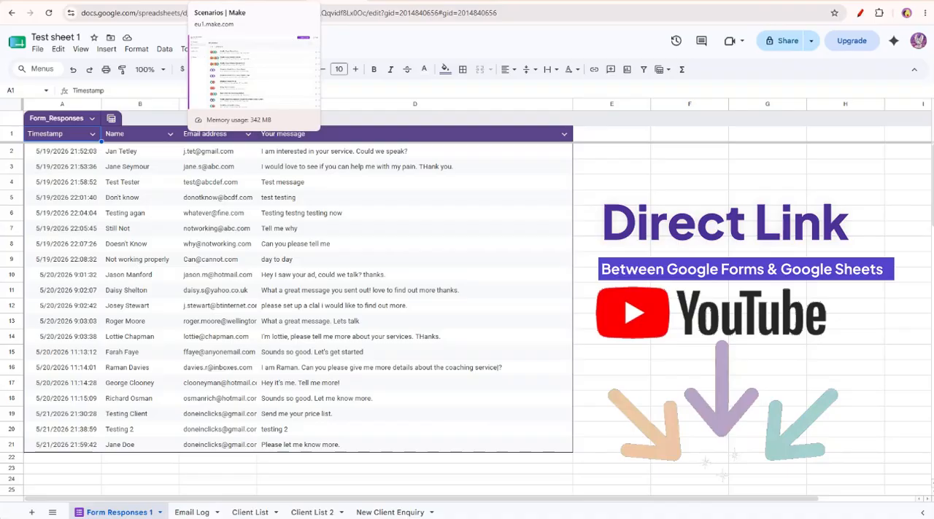
pyautogui.click(11, 444)
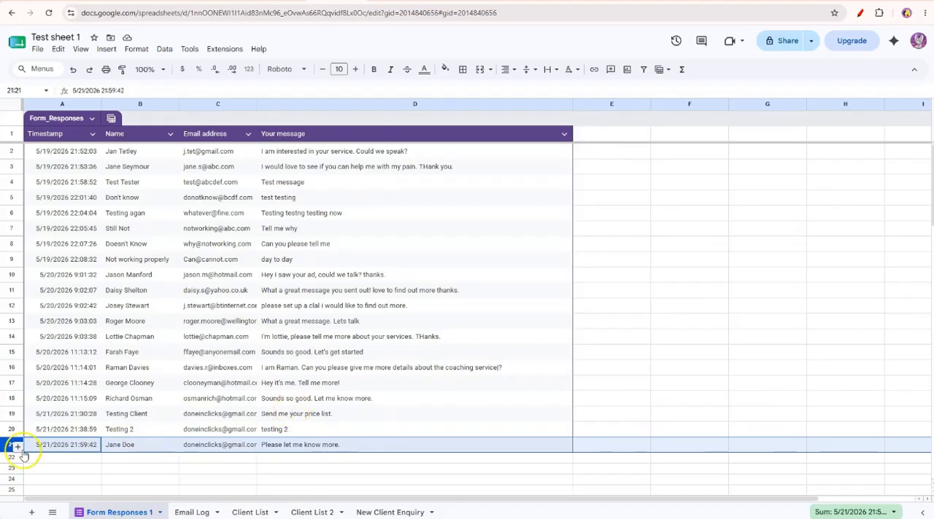
pyautogui.click(221, 446)
pyautogui.doubleClick(221, 445)
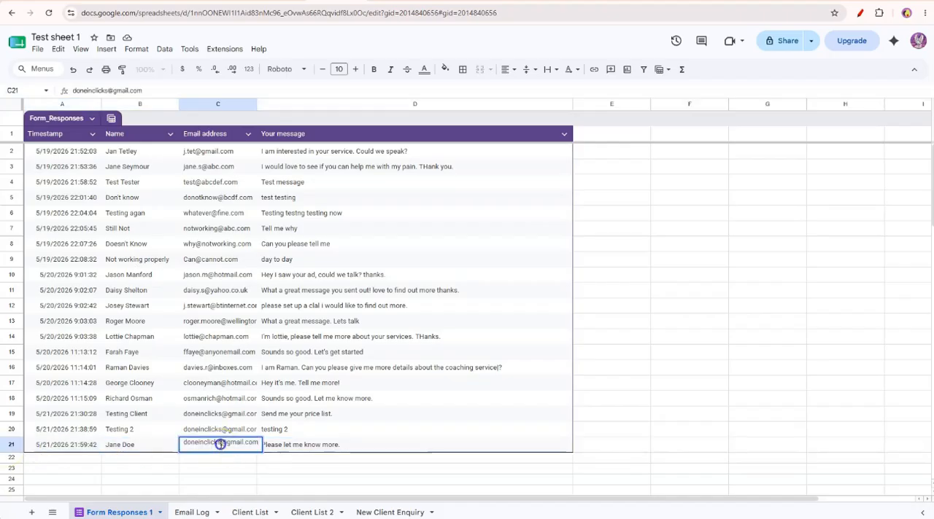
# Switch back to Make and add a separate Google Sheets Watch New Rows module above the existing chain.
pyautogui.click(237, 1)
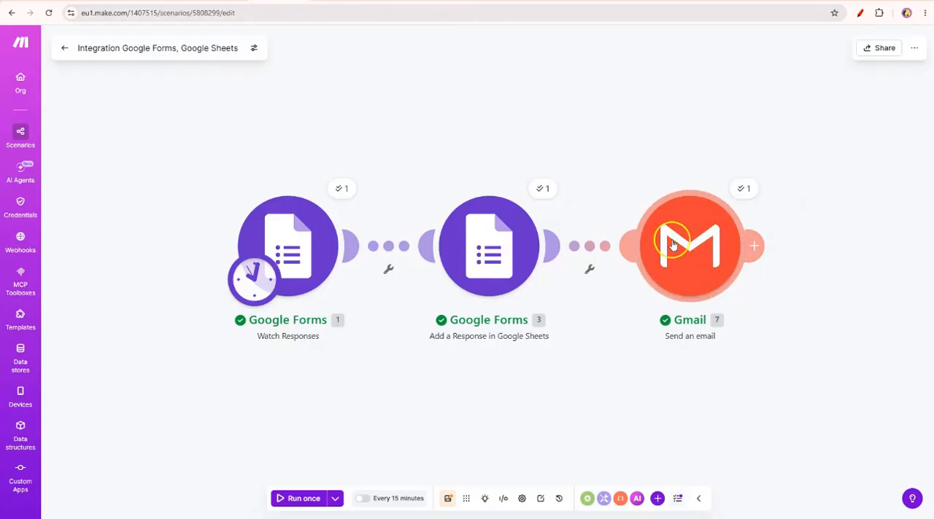
pyautogui.rightClick(209, 97)
pyautogui.click(239, 108)
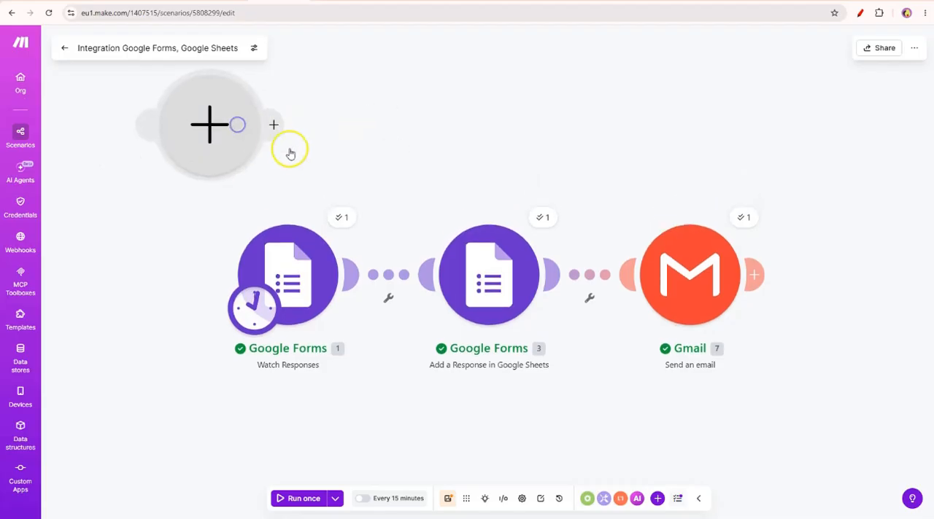
pyautogui.click(260, 129)
pyautogui.click(415, 227)
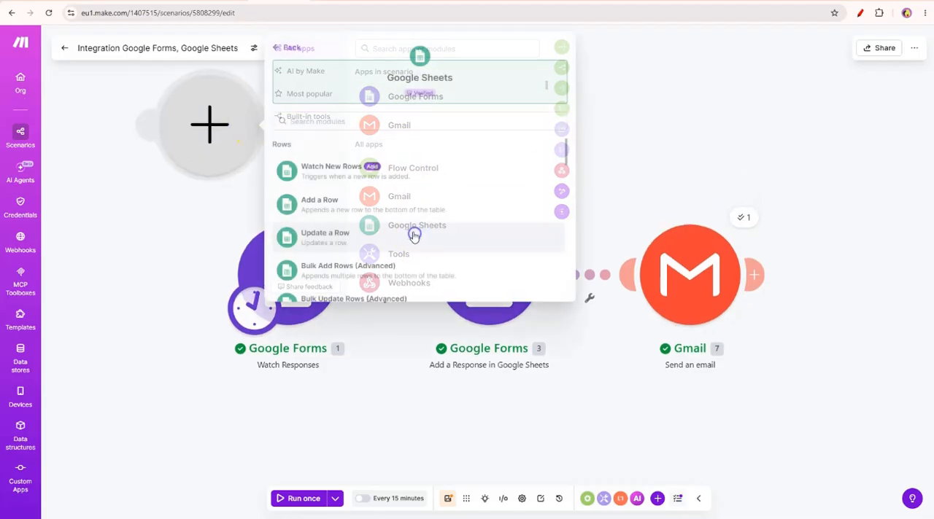
pyautogui.click(333, 171)
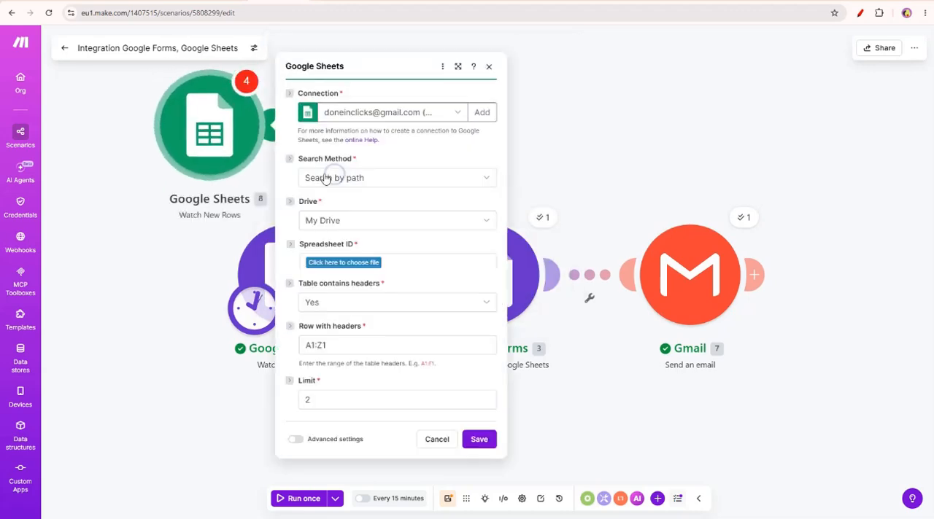
# Point the Watch New Rows module to the spreadsheet Test sheet 1 and the sheet Form Responses 1.
pyautogui.click(372, 252)
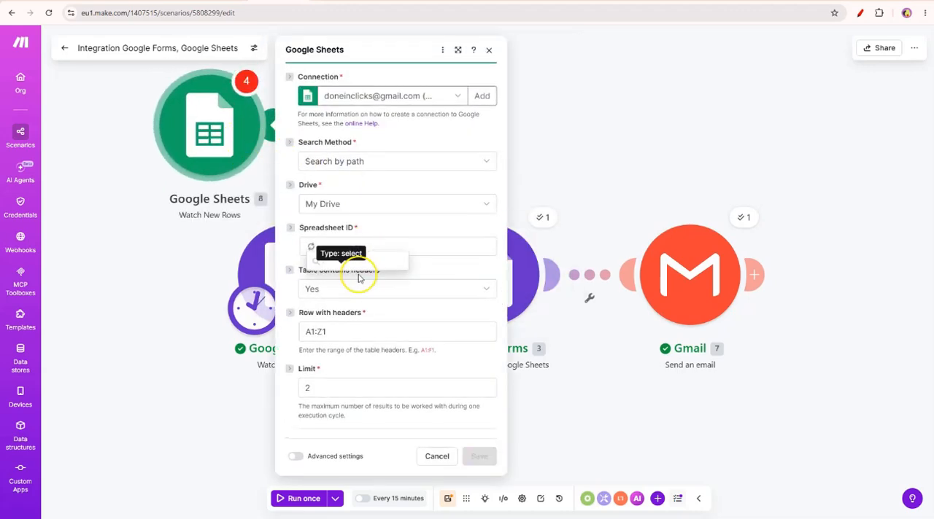
pyautogui.click(360, 278)
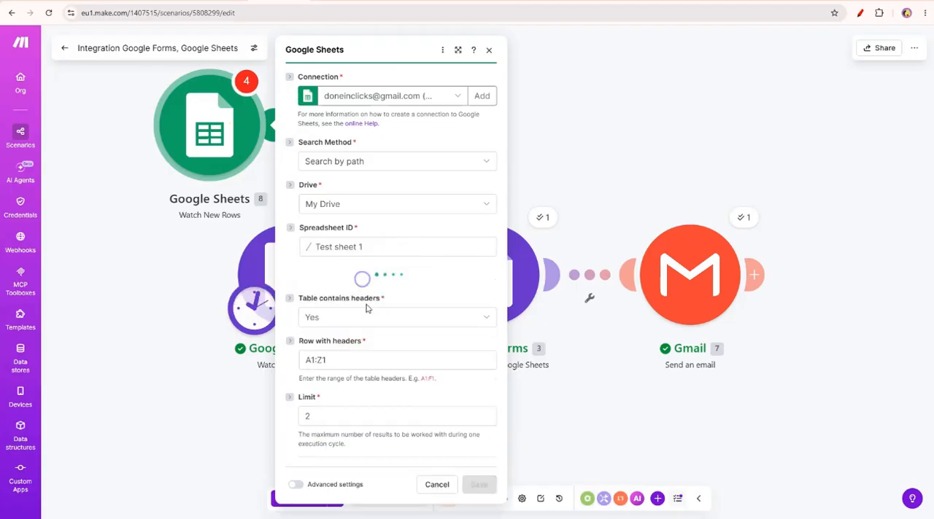
pyautogui.click(344, 288)
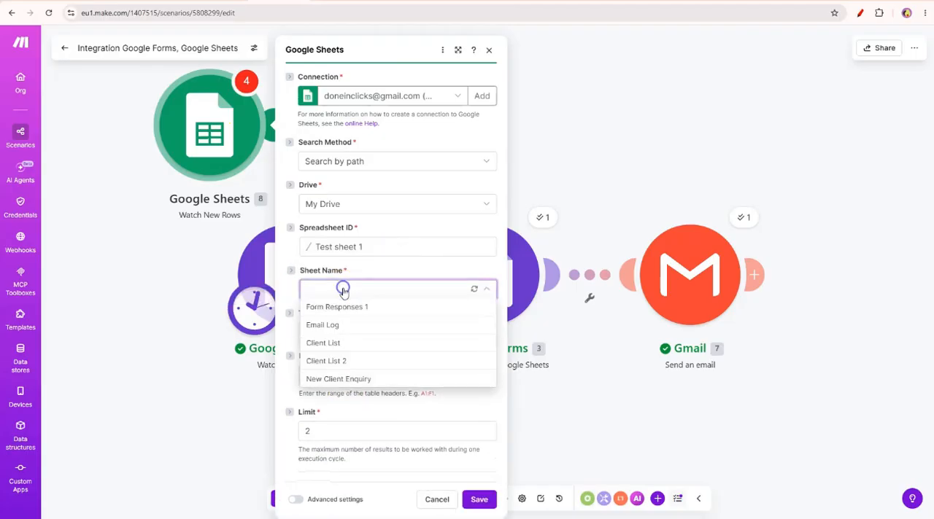
pyautogui.click(337, 309)
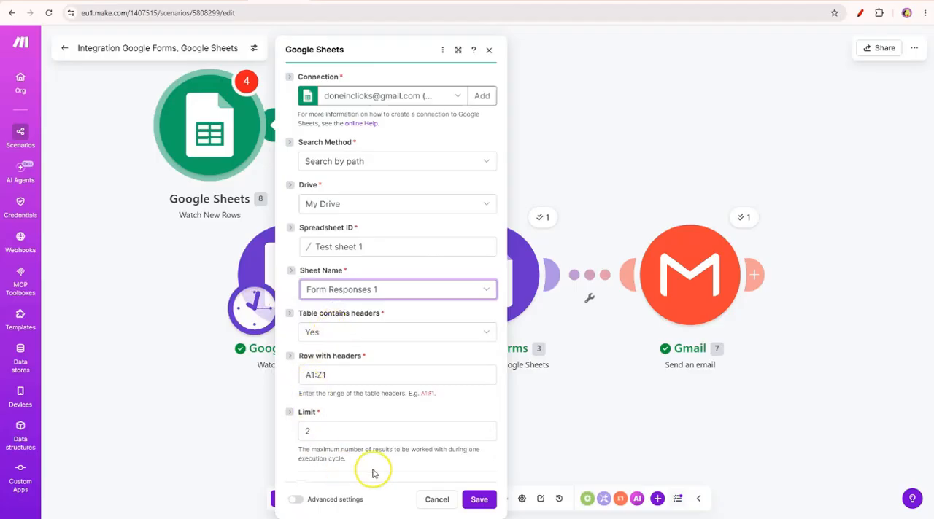
# Save the Watch New Rows settings and connect a Gmail Send an email module directly after it.
pyautogui.click(284, 438)
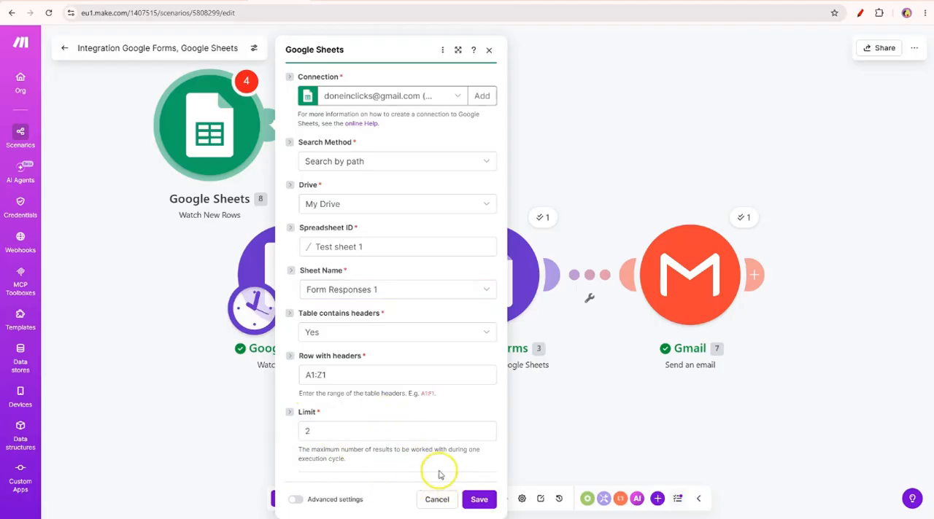
pyautogui.click(482, 508)
pyautogui.click(337, 118)
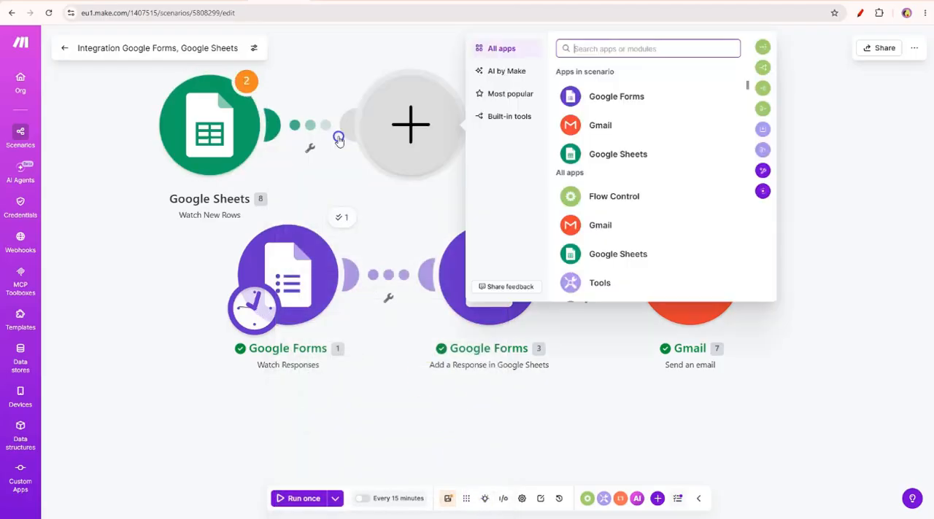
pyautogui.click(338, 137)
pyautogui.moveTo(277, 125)
pyautogui.click(337, 115)
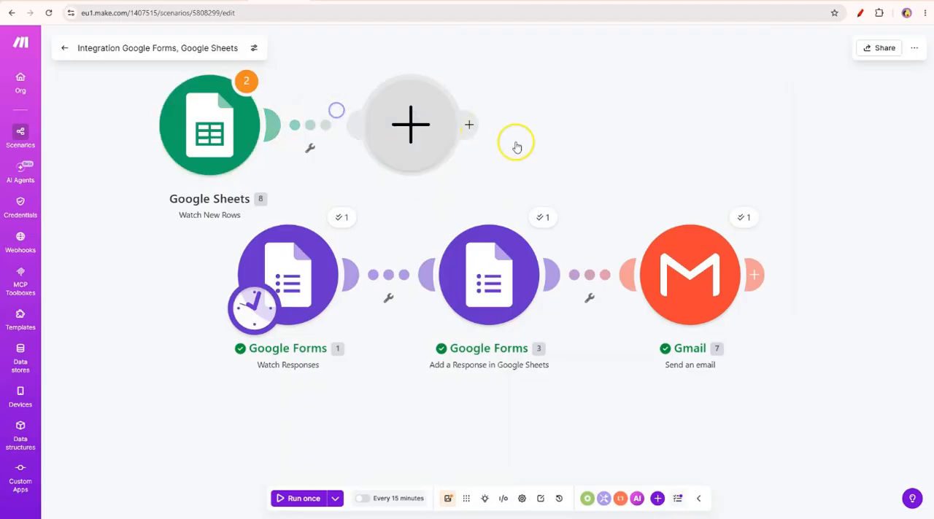
pyautogui.click(592, 127)
pyautogui.click(521, 173)
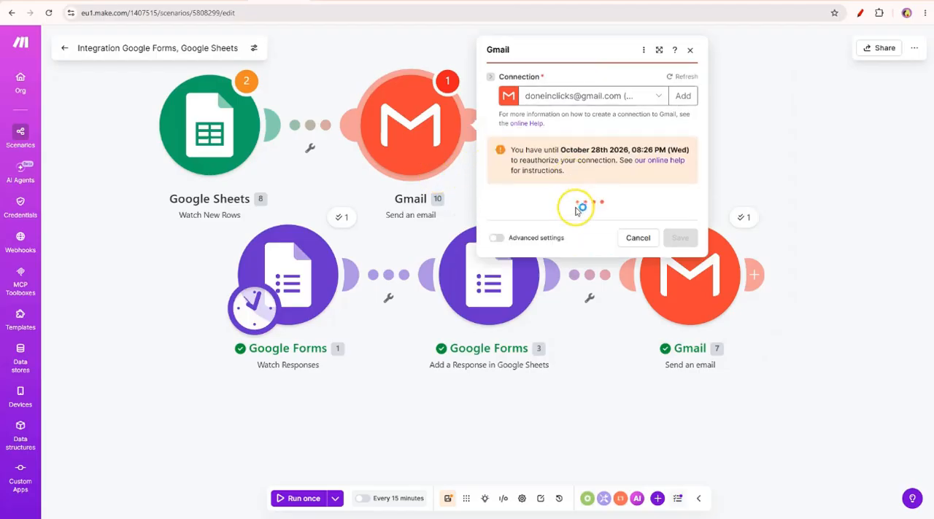
# Add a recipient to the new Gmail module, map it to Email address (C) from the Sheets row, and close the settings.
pyautogui.click(527, 210)
pyautogui.click(538, 223)
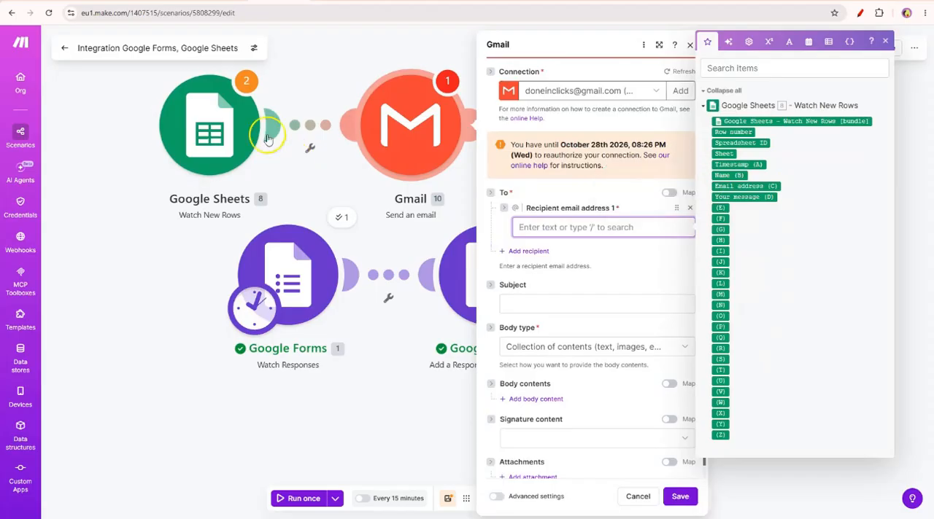
pyautogui.click(759, 185)
pyautogui.click(614, 255)
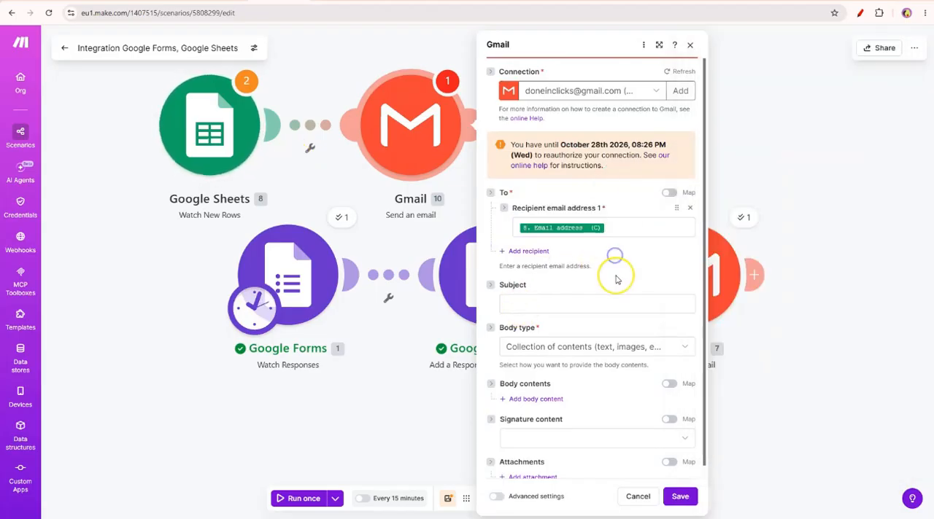
pyautogui.click(691, 48)
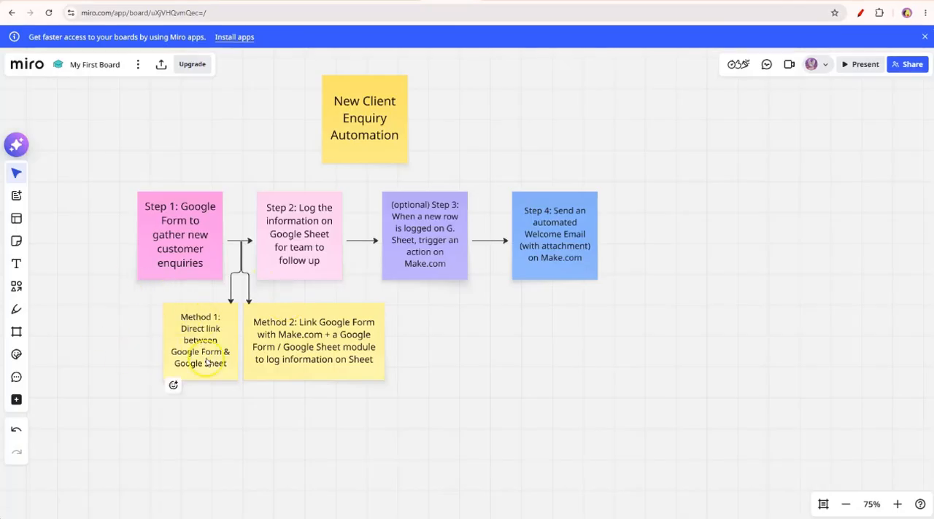